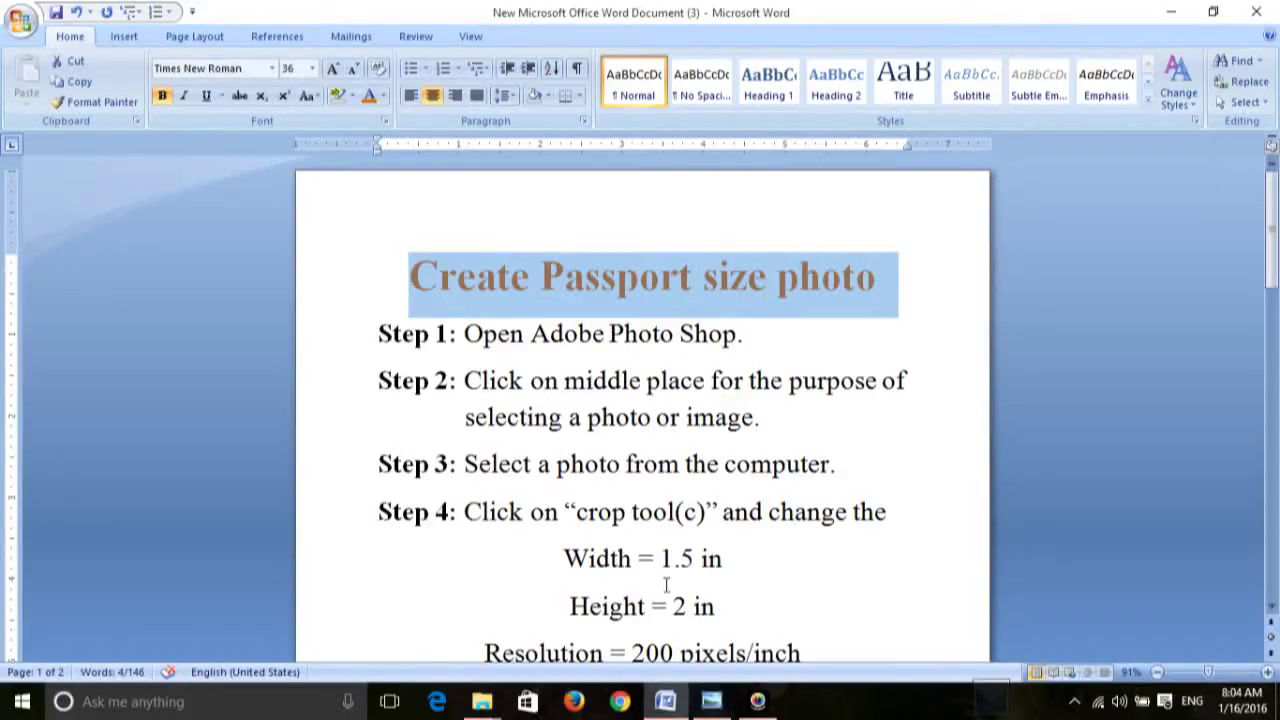
- Select and deselect the Step 1 line, then minimize the Word passport-photo instructions
triple_click(609, 349)
left_click(857, 341)
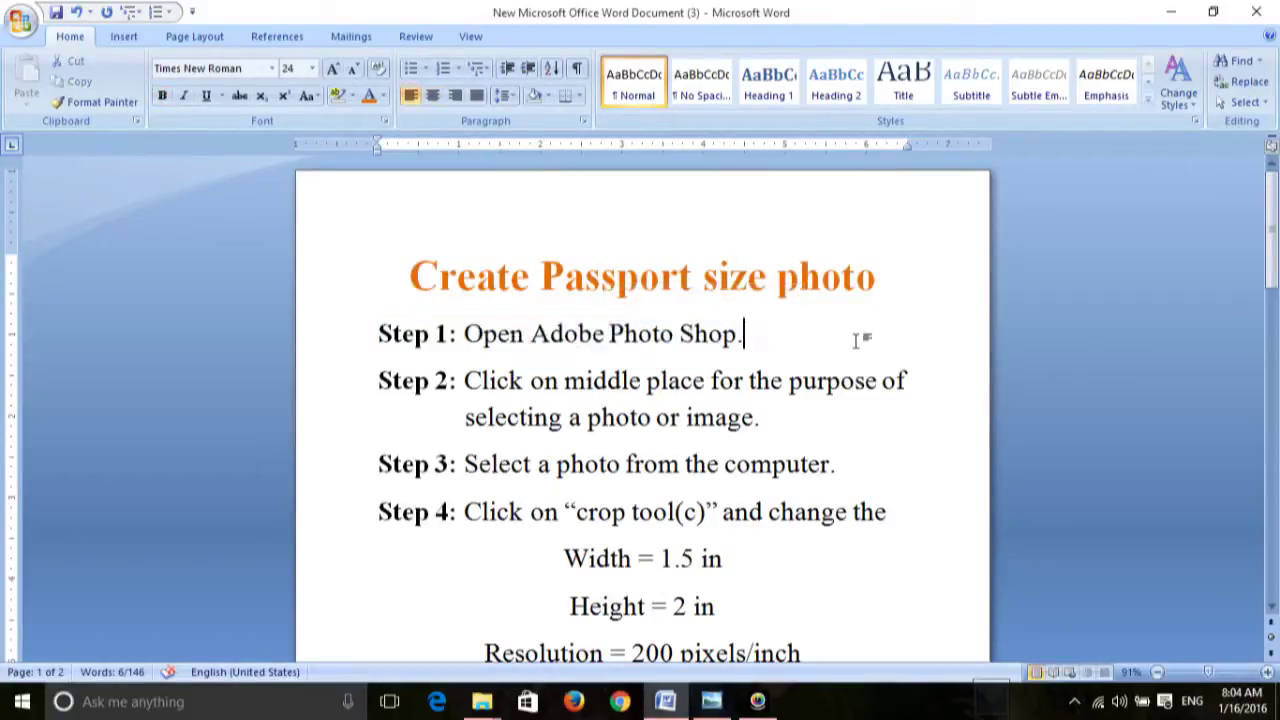
left_click(1157, 10)
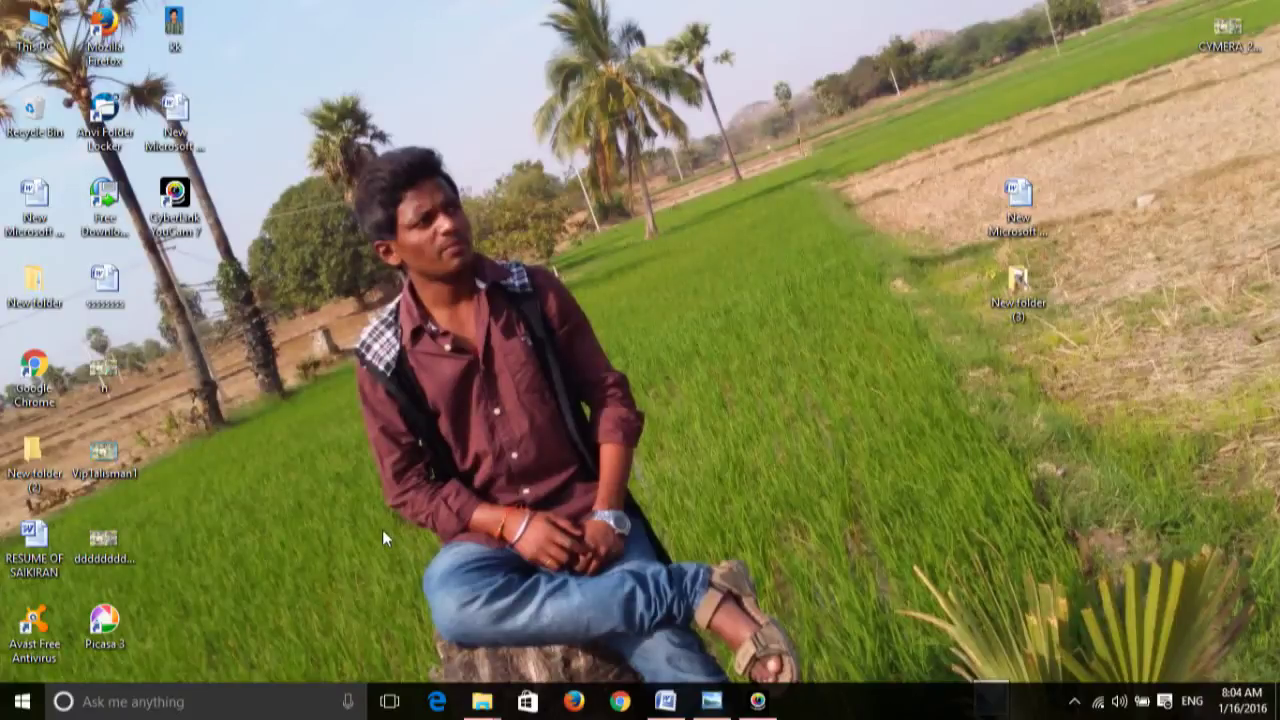
- Search 'ade' from the Start menu, then close the Edge window that opened by mistake
key("super")
type("a")
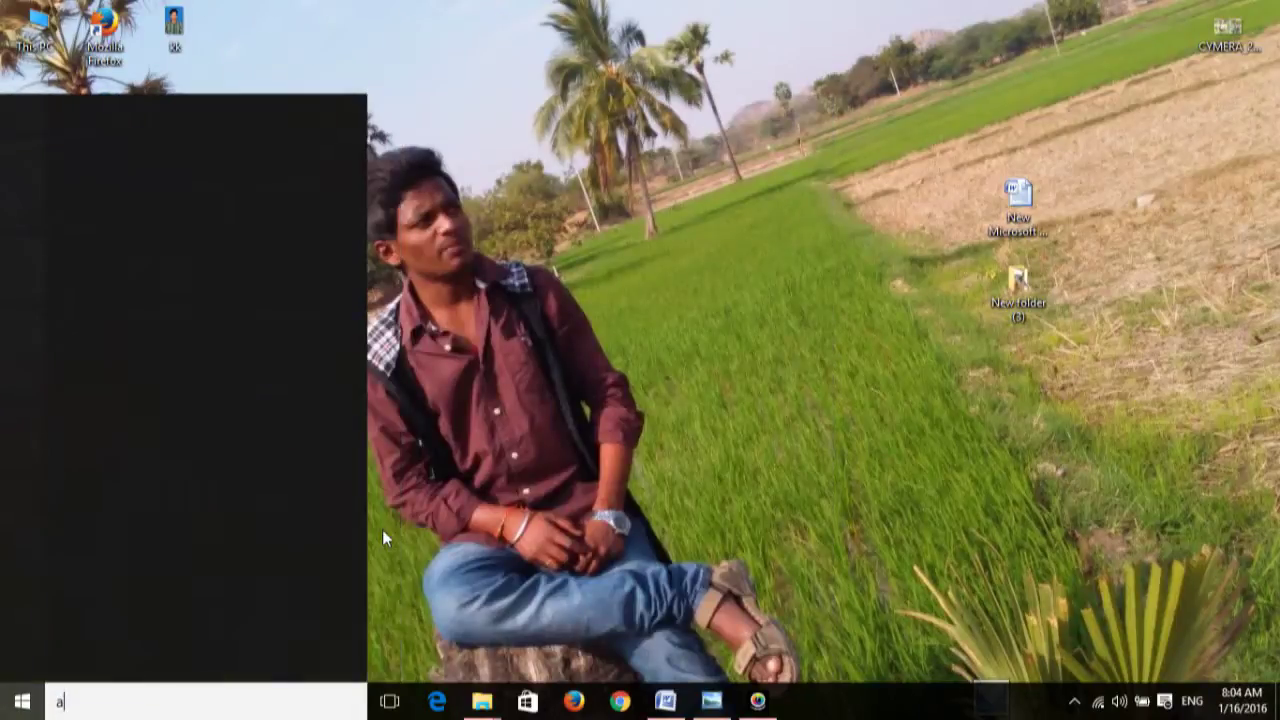
type("de")
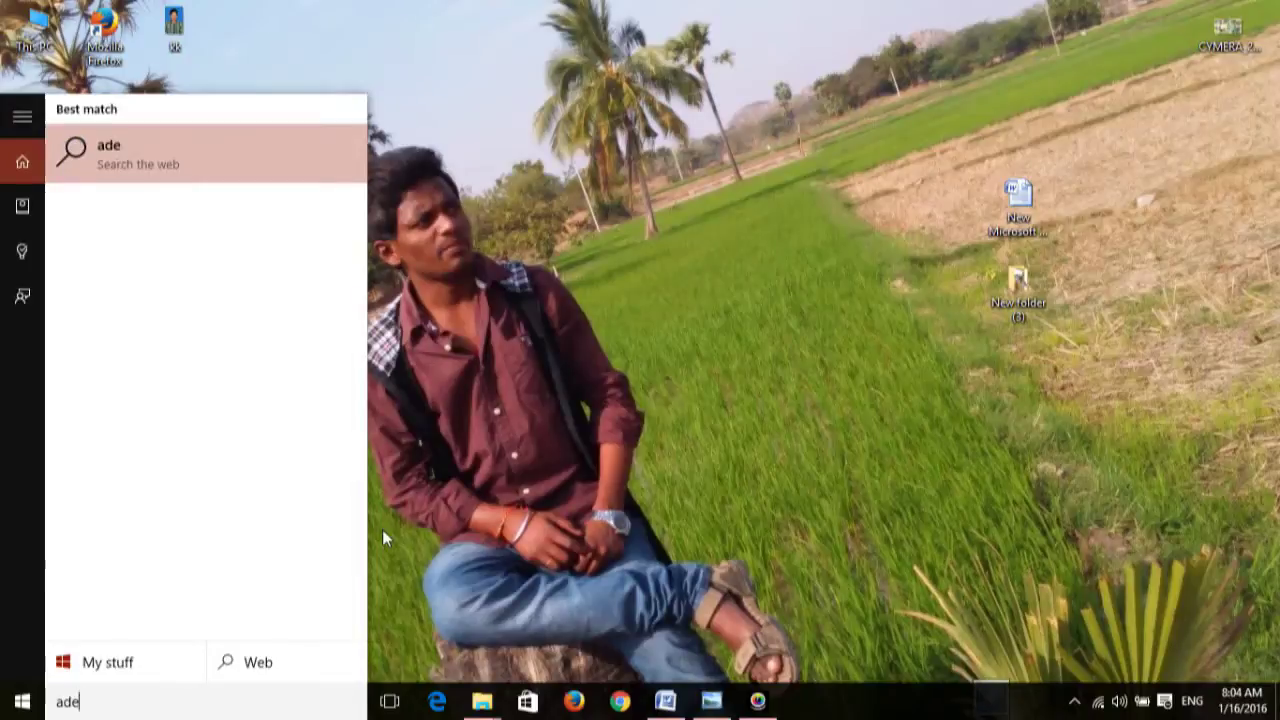
key("Return")
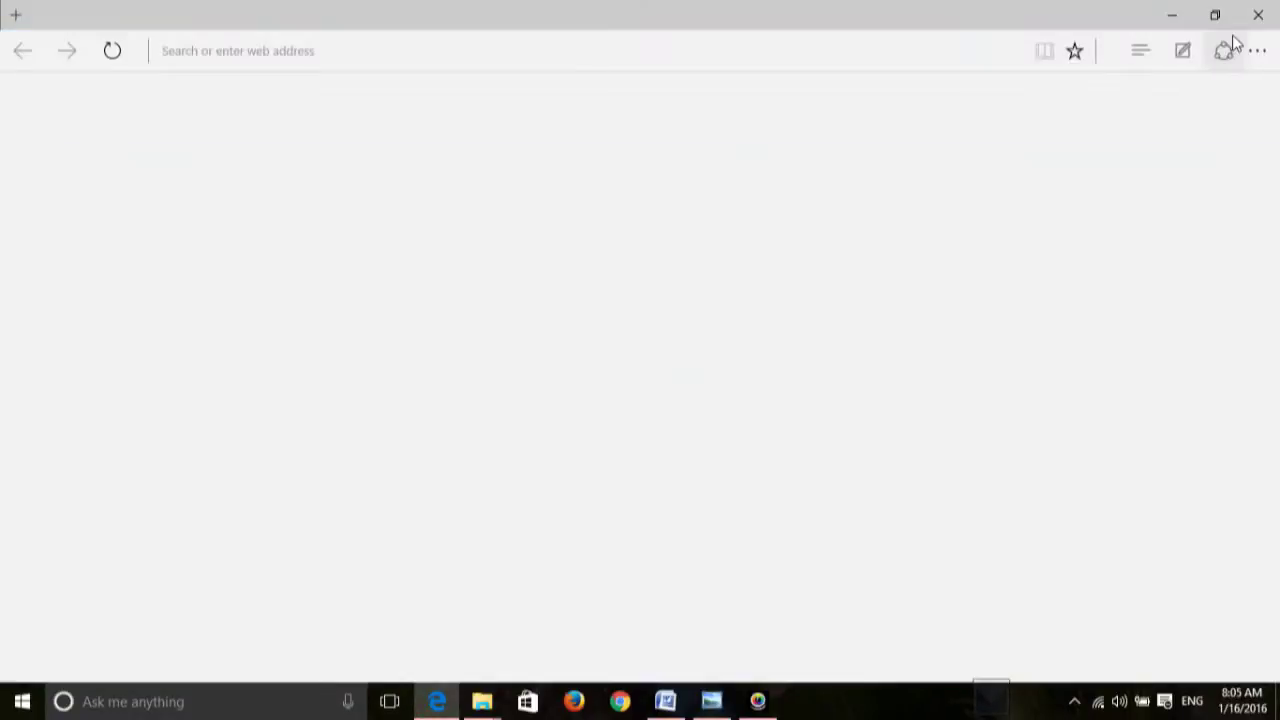
left_click(1258, 12)
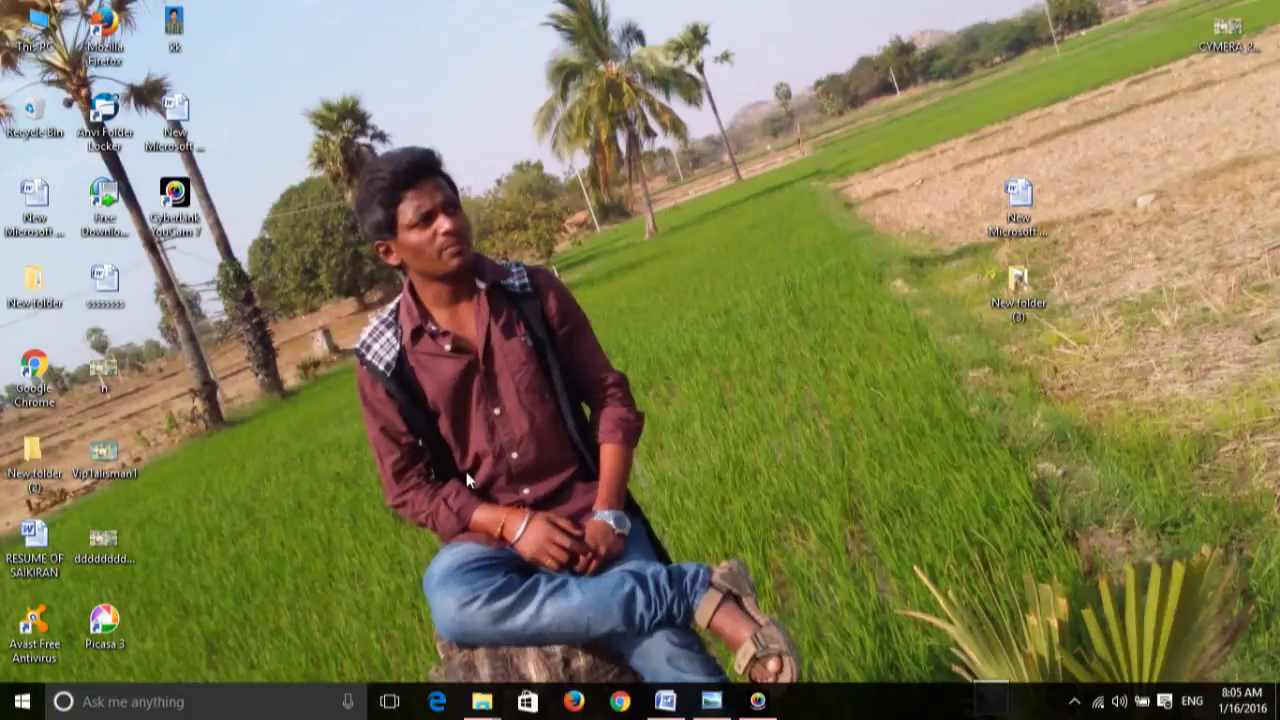
- Launch Adobe Photoshop 7.0 from a Start search for 'ad', then bring Word forward
key("super")
type("a")
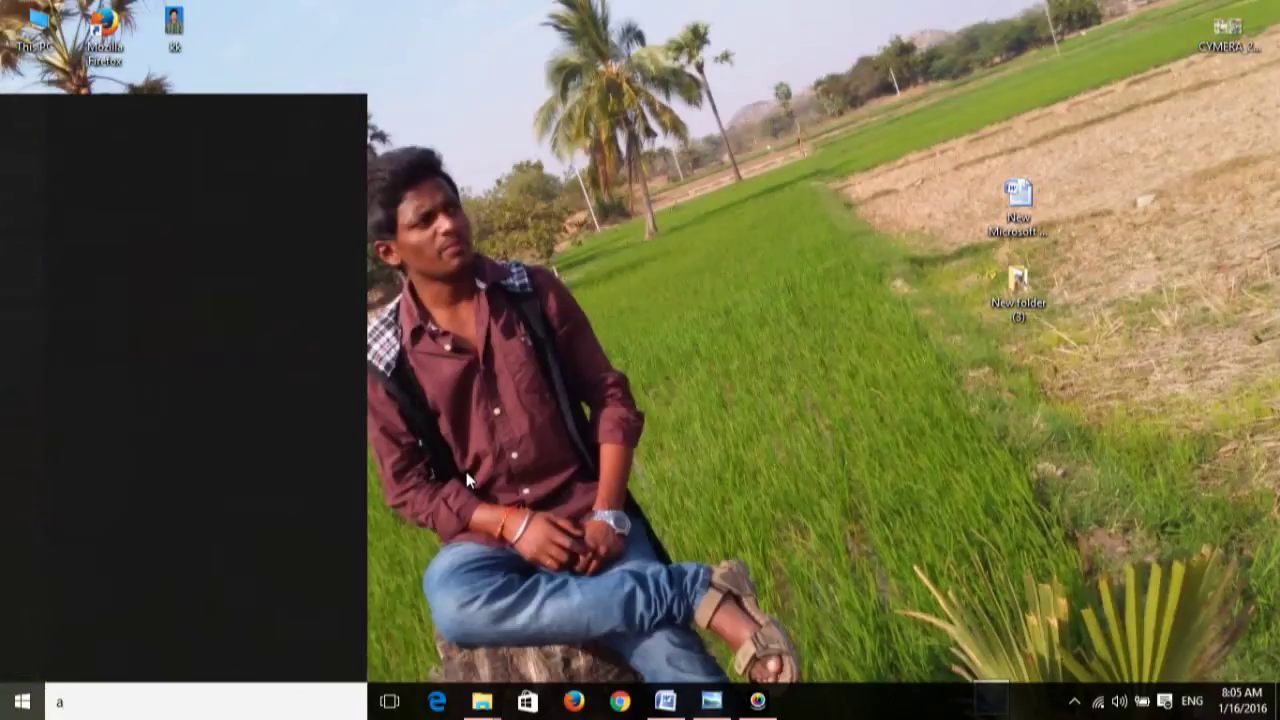
type("de")
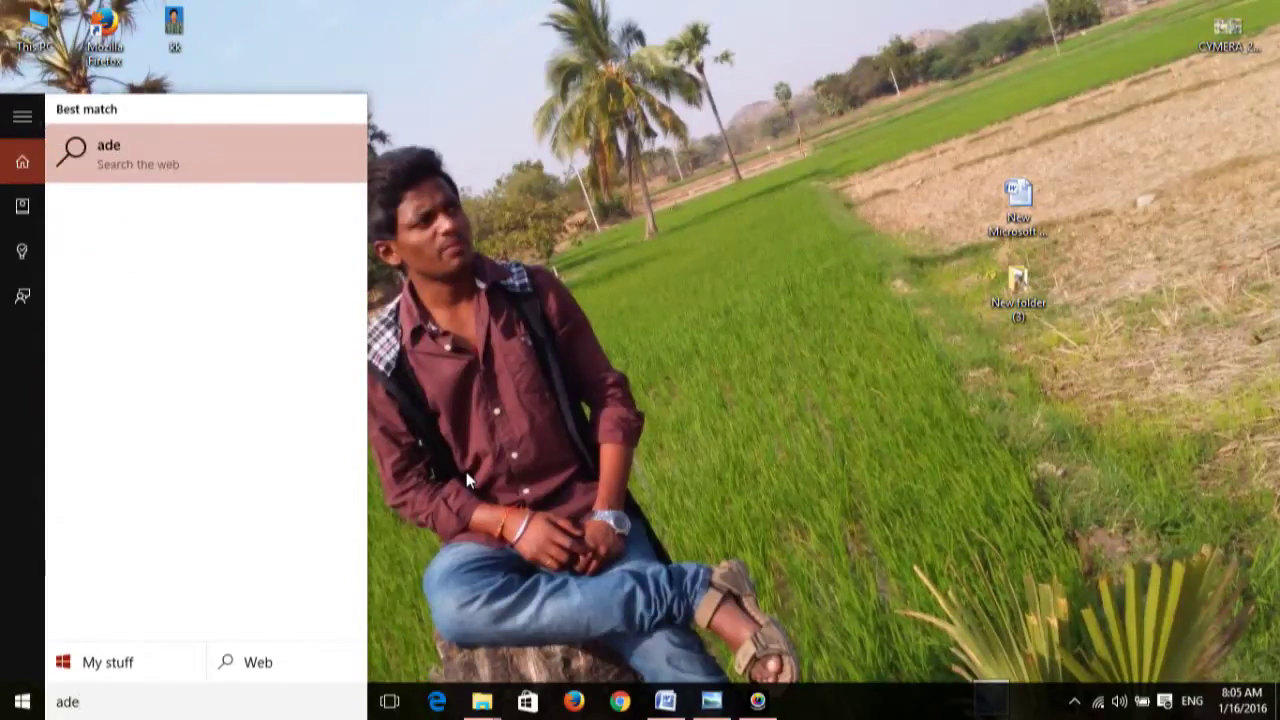
key("BackSpace")
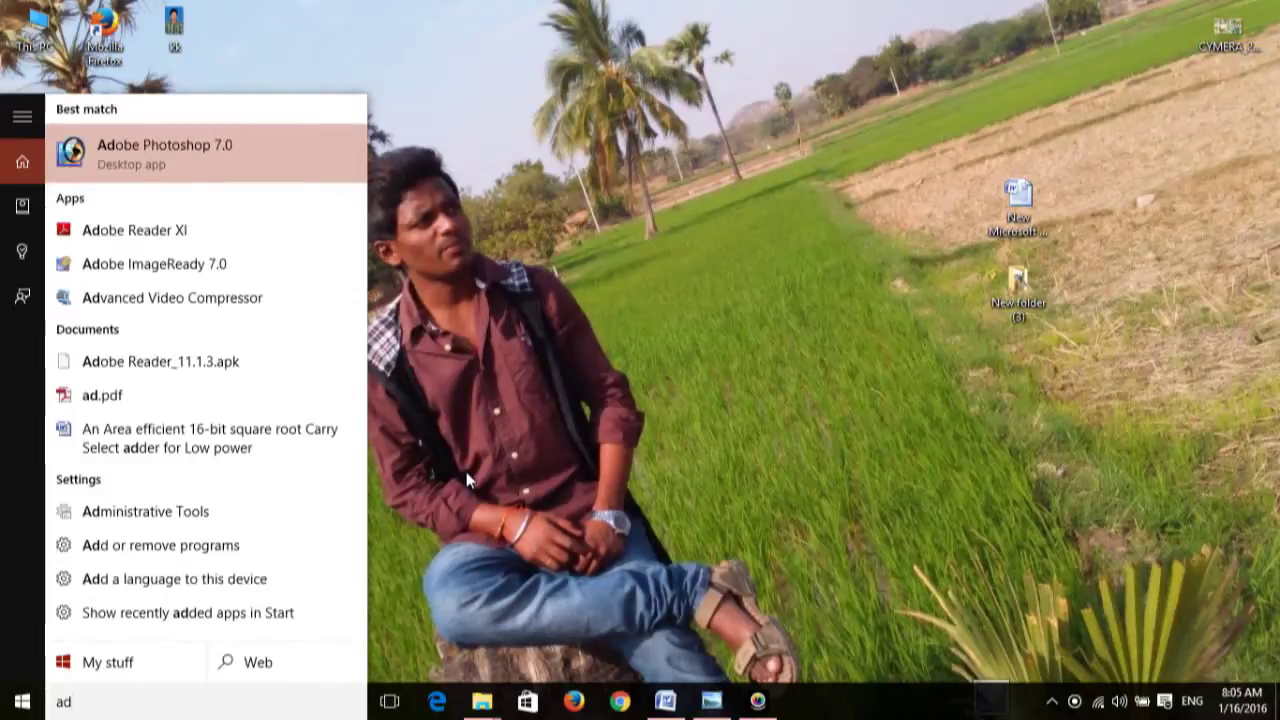
key("Return")
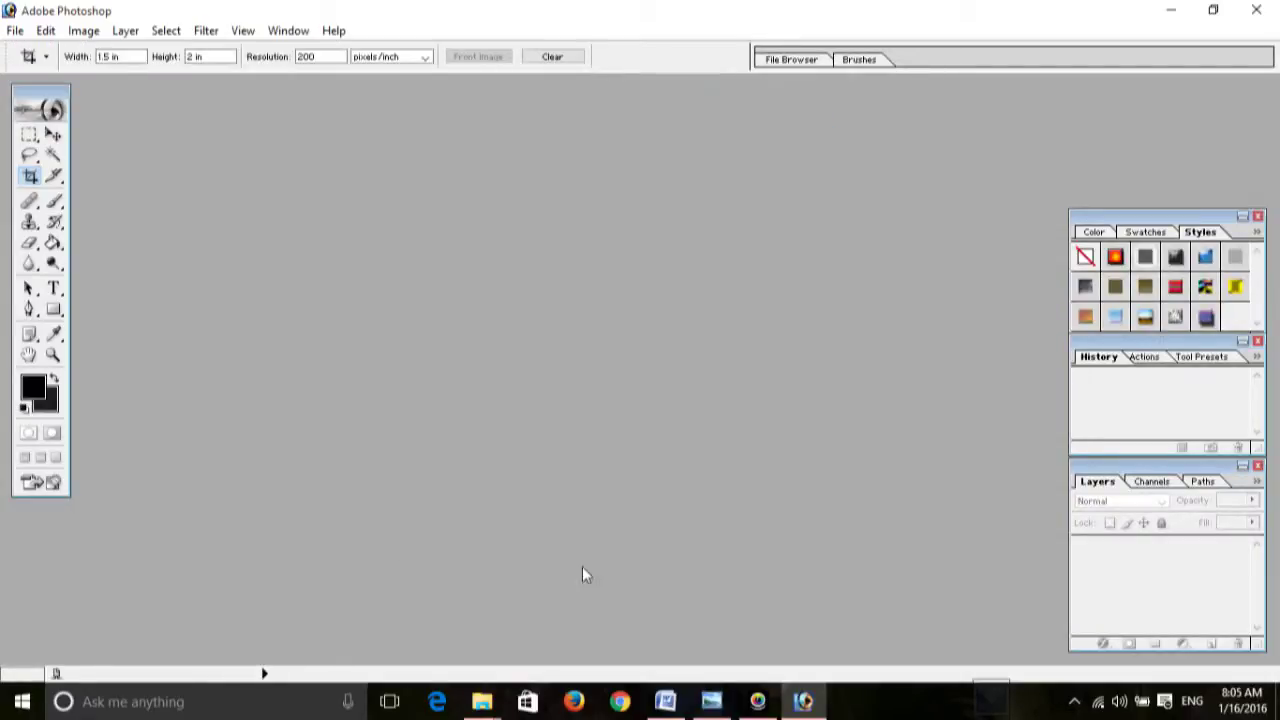
left_click(665, 701)
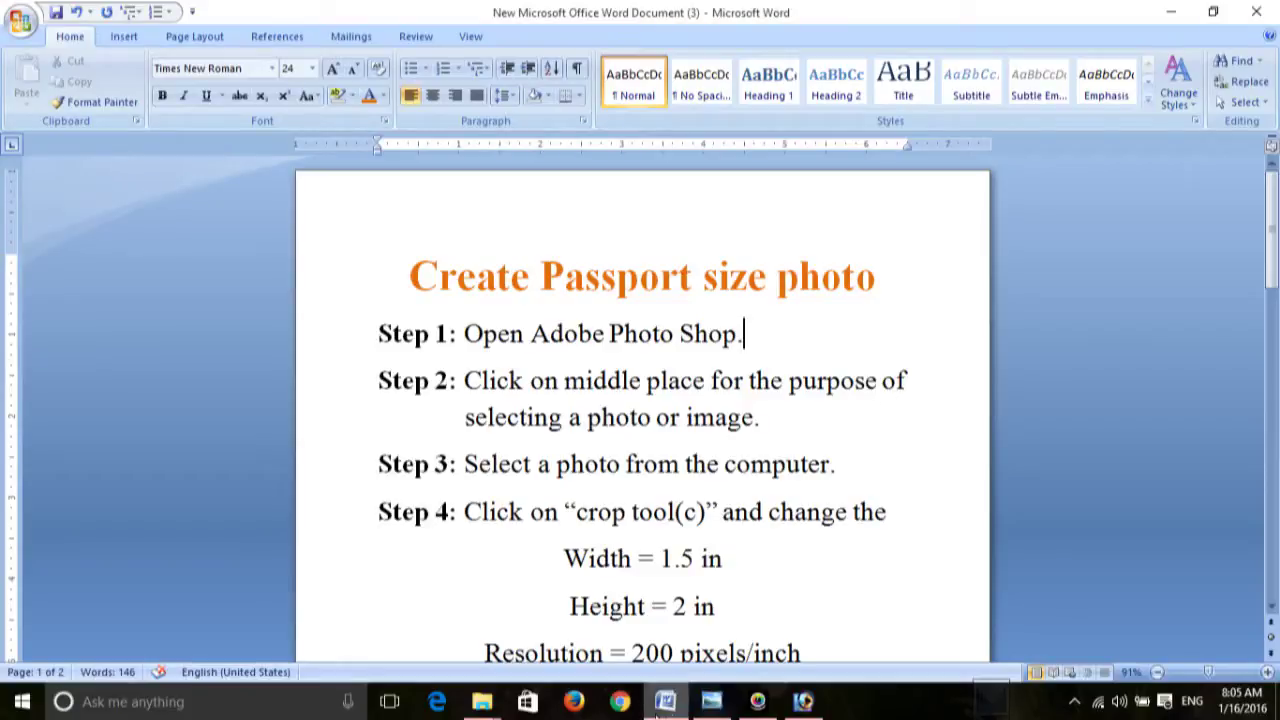
- Open the kk portrait photo from the Desktop through Photoshop's Open dialog
left_click(665, 701)
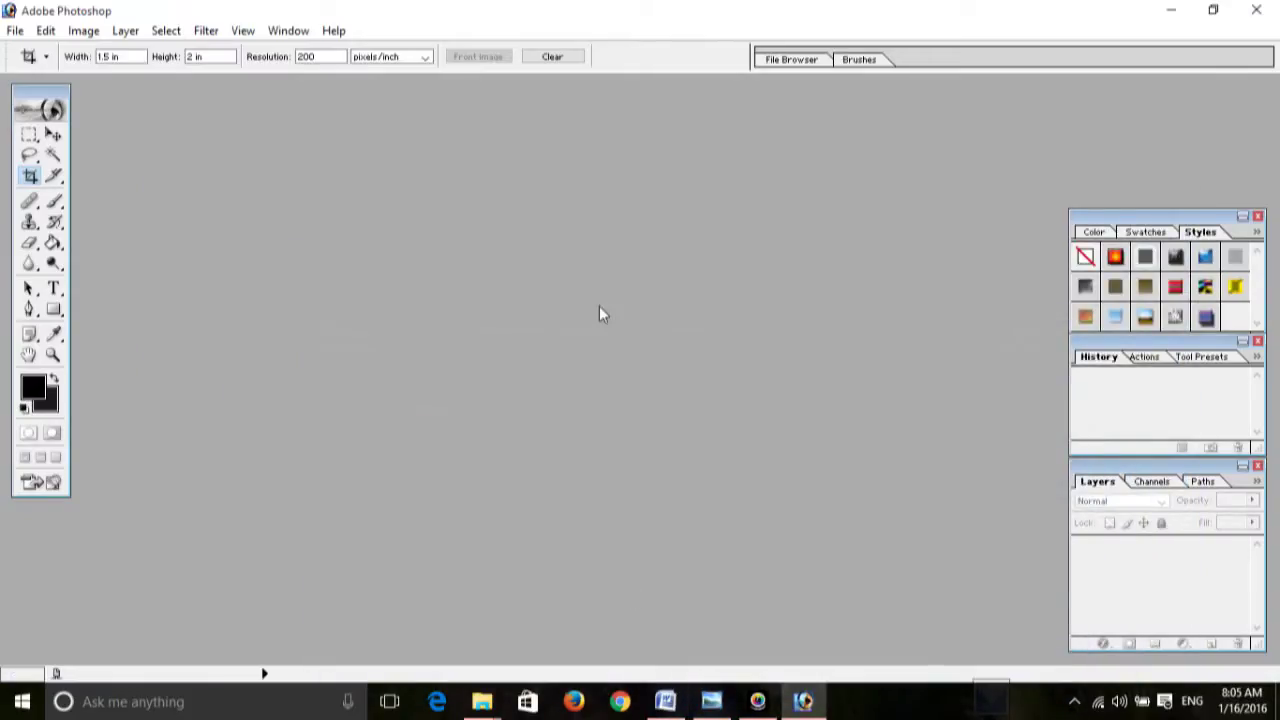
double_click(599, 313)
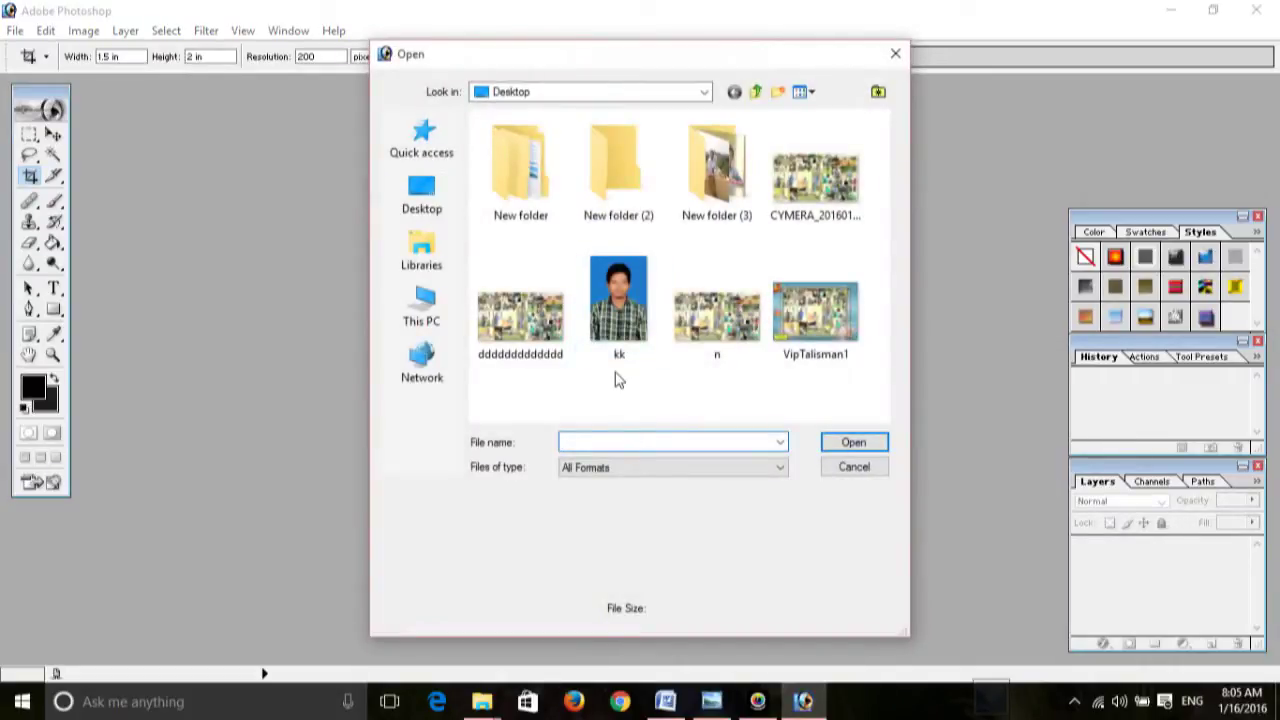
left_click(612, 310)
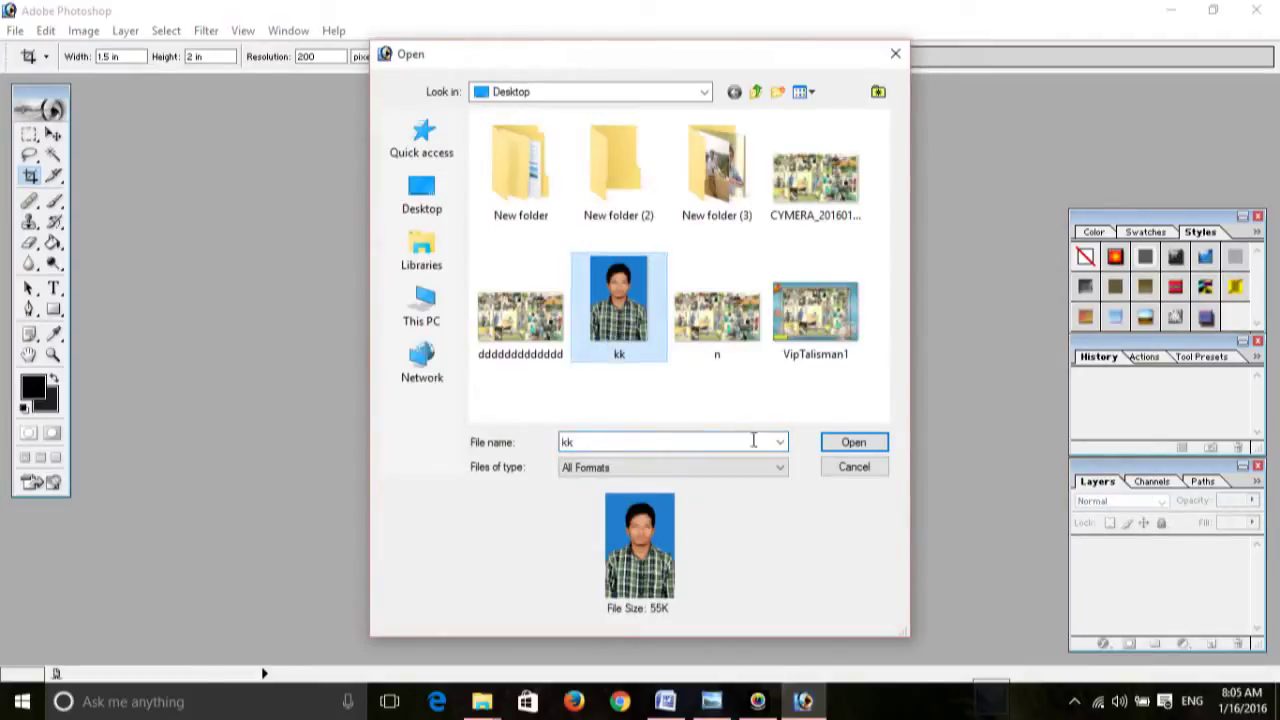
left_click(853, 443)
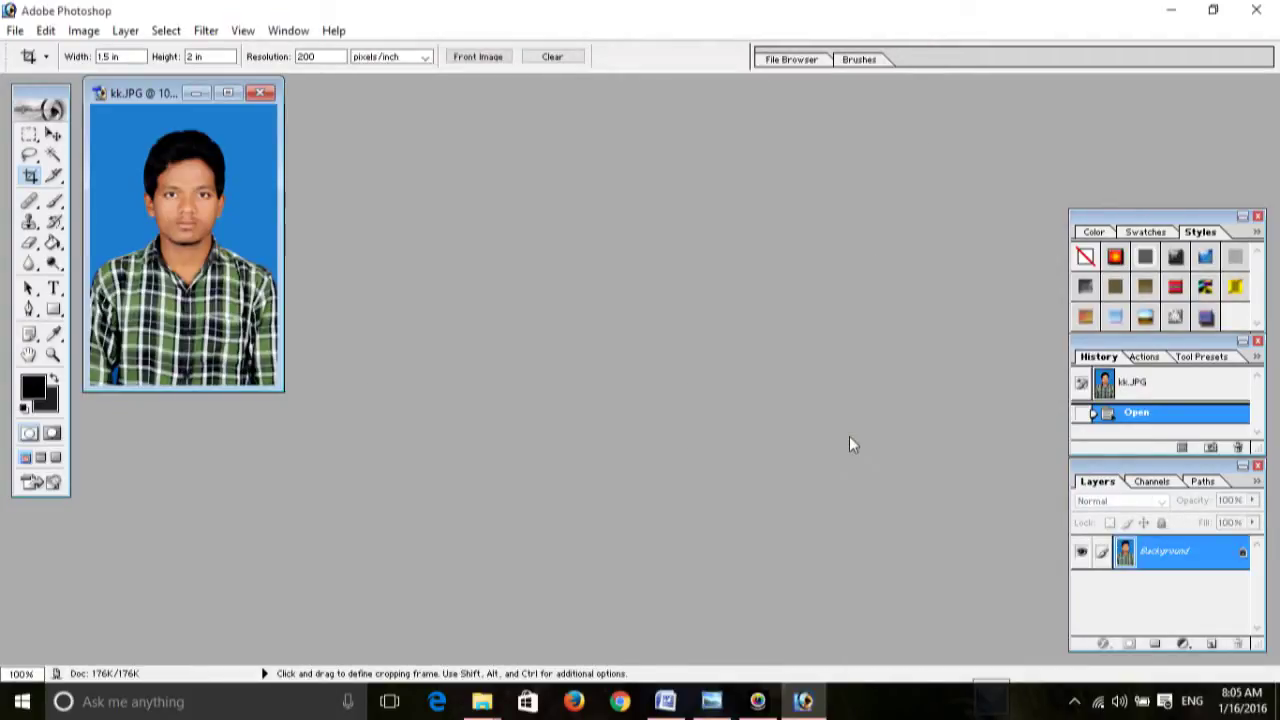
- Maximize the kk document window and move down through the Word instructions
left_click(228, 92)
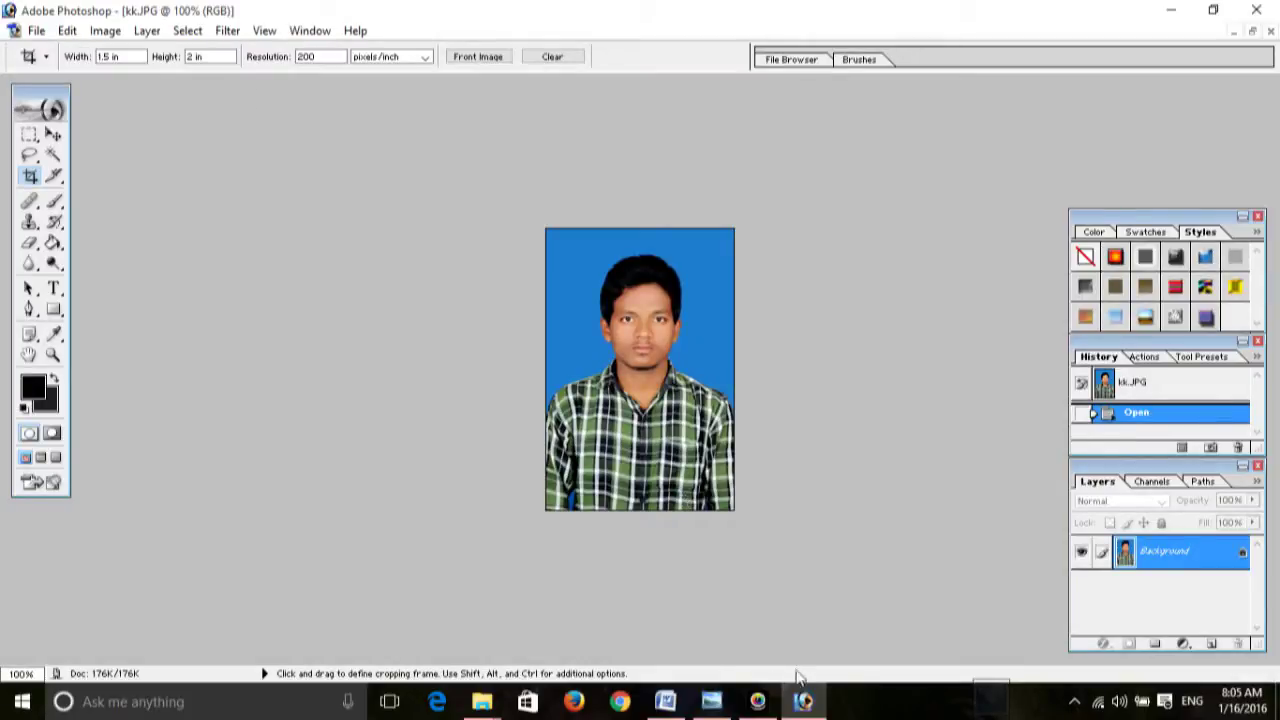
left_click(665, 701)
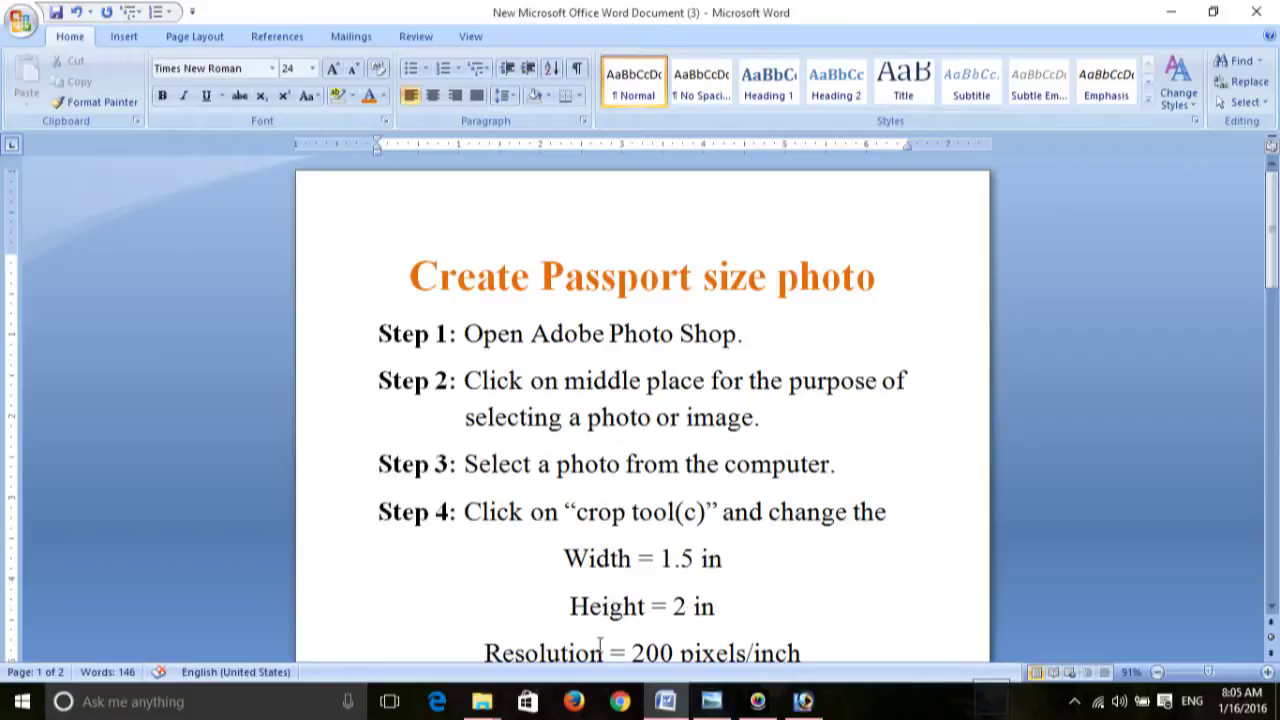
key("Down")
key("Down")
key("Down")
key("Down")
key("Down")
key("Down")
key("Down")
key("Down")
key("Down")
- Highlight and review the Width 1.5 in, Height 2 in, 200 pixels/inch lines, then minimize Word
left_click(738, 536)
double_click(568, 442)
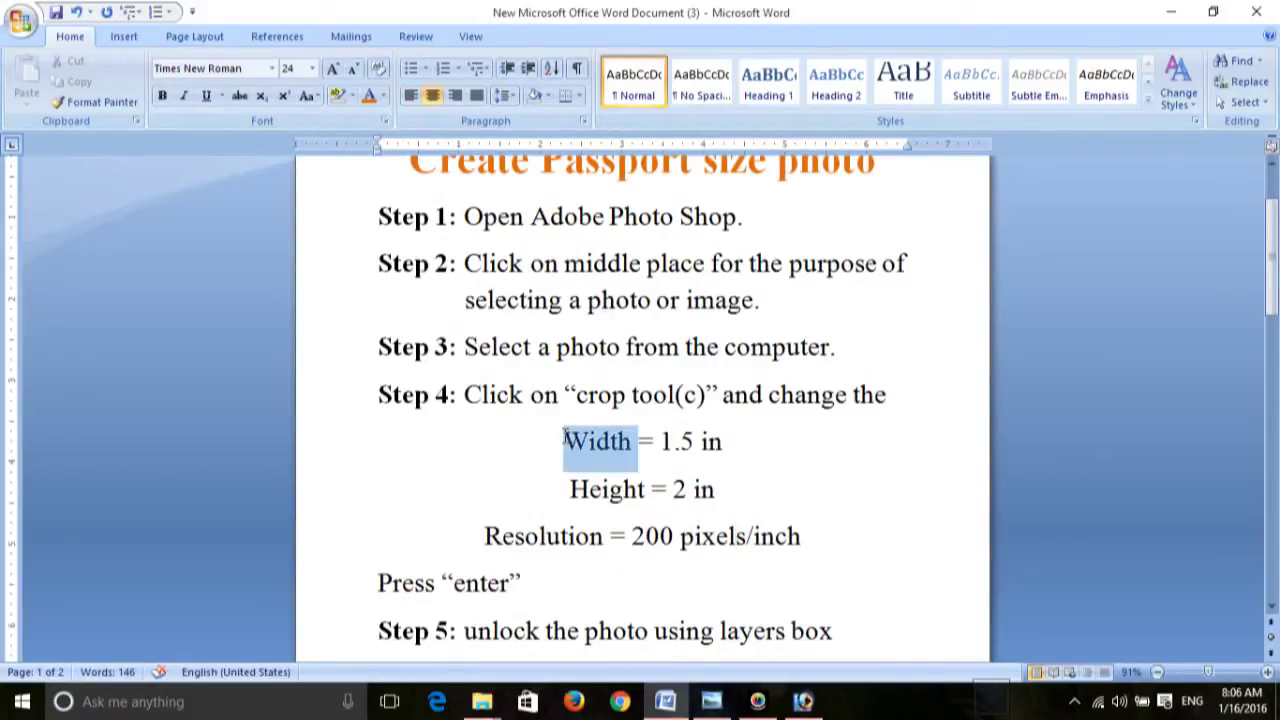
left_click(564, 440)
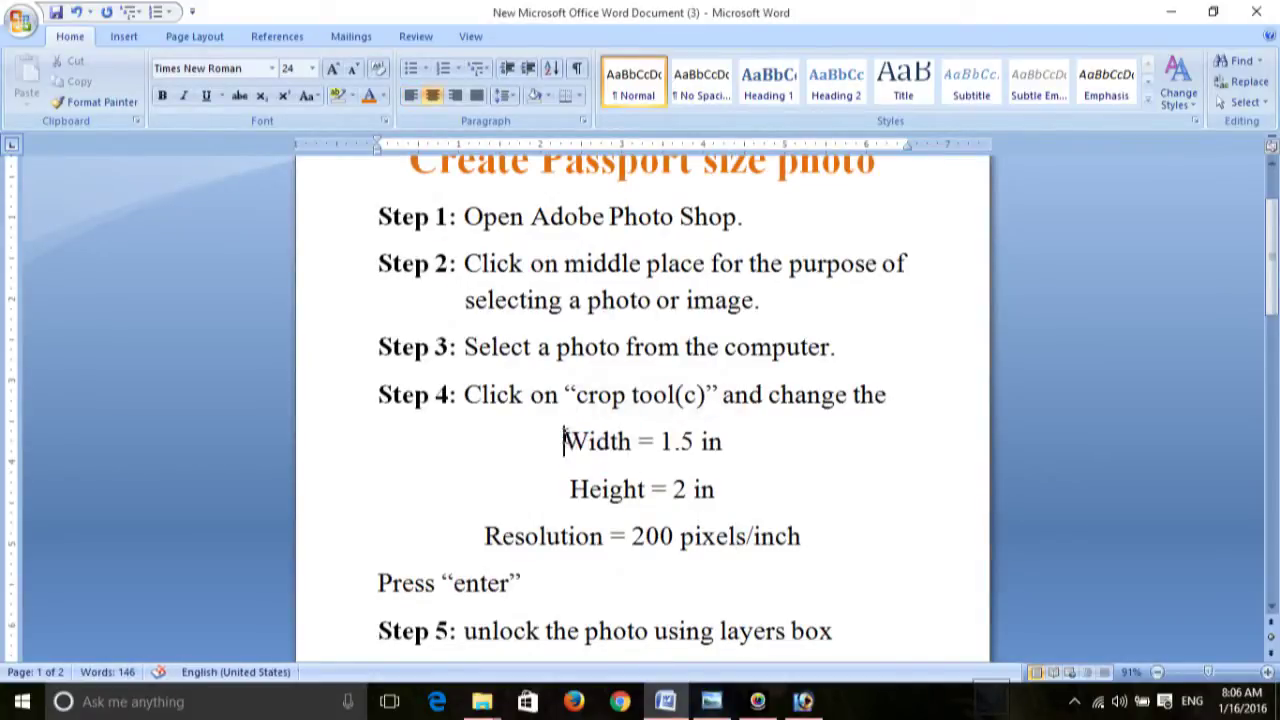
key("shift+Down")
key("shift+Down")
key("shift+Down")
key("shift+Down")
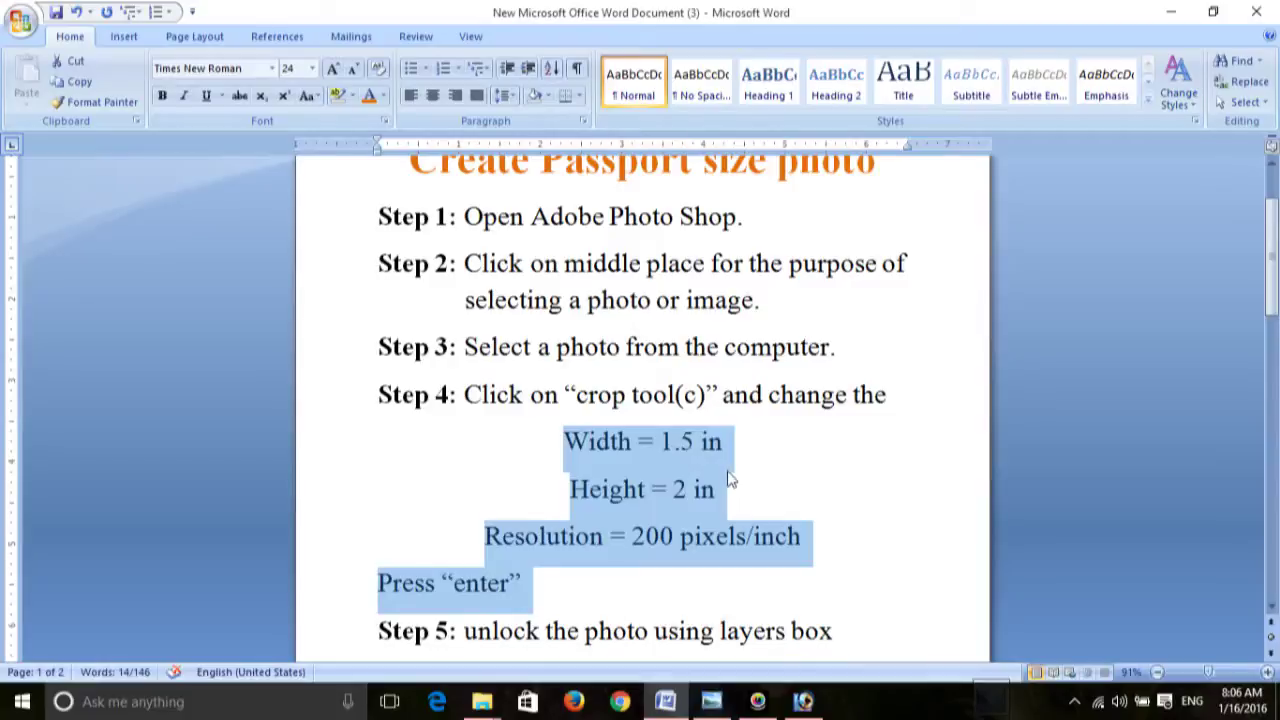
left_click(752, 458)
left_click(1171, 11)
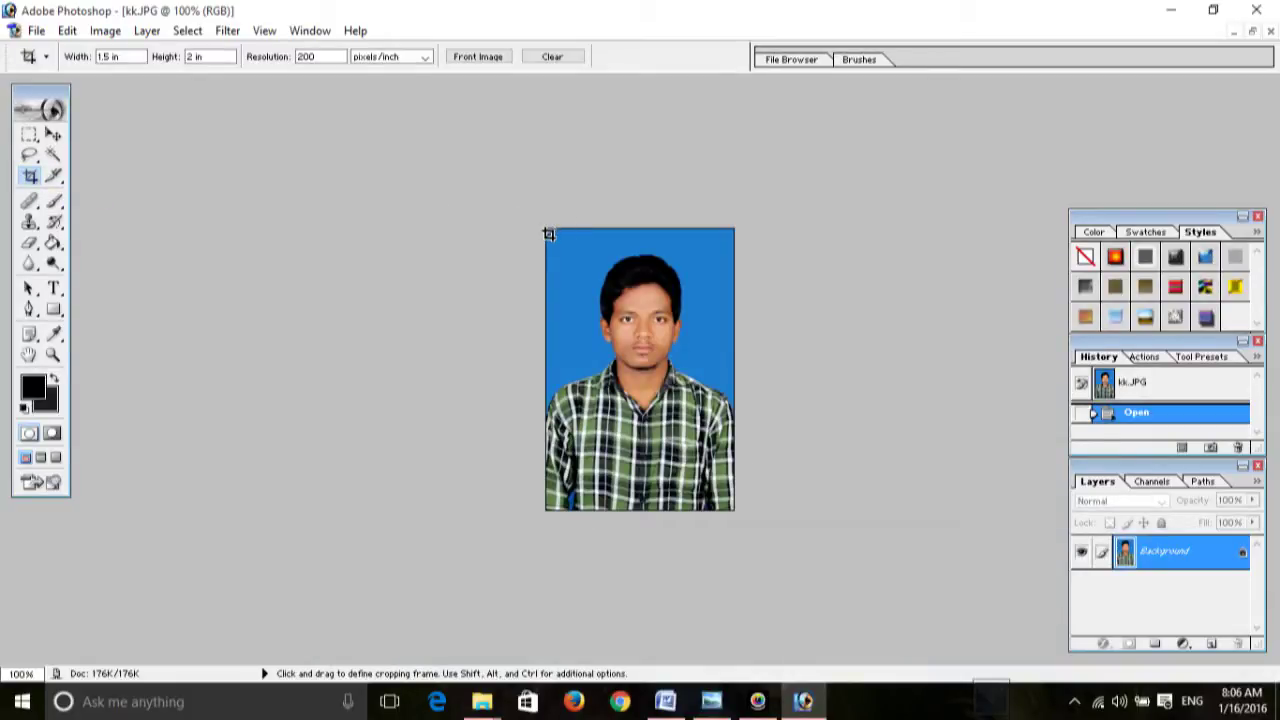
- Redraw the crop frame across the photo and commit the 1.5 × 2 in, 200 ppi crop
left_click_drag(645, 296, 829, 503)
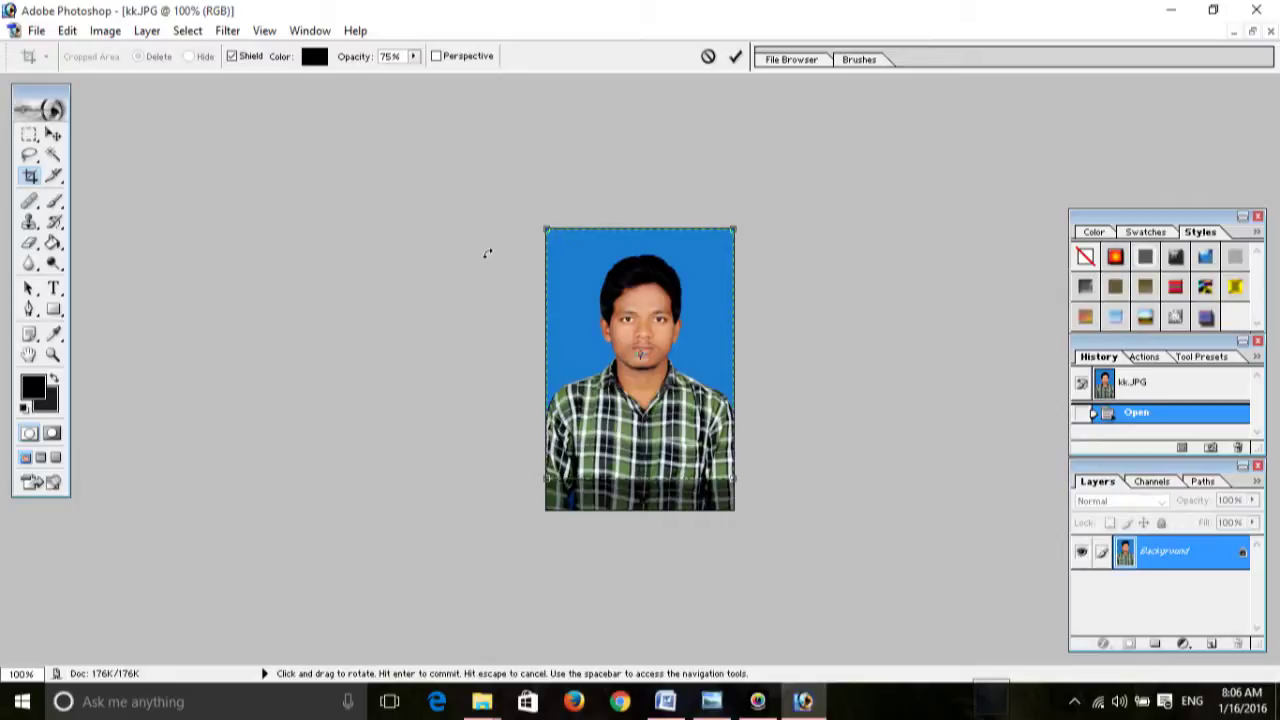
left_click(709, 56)
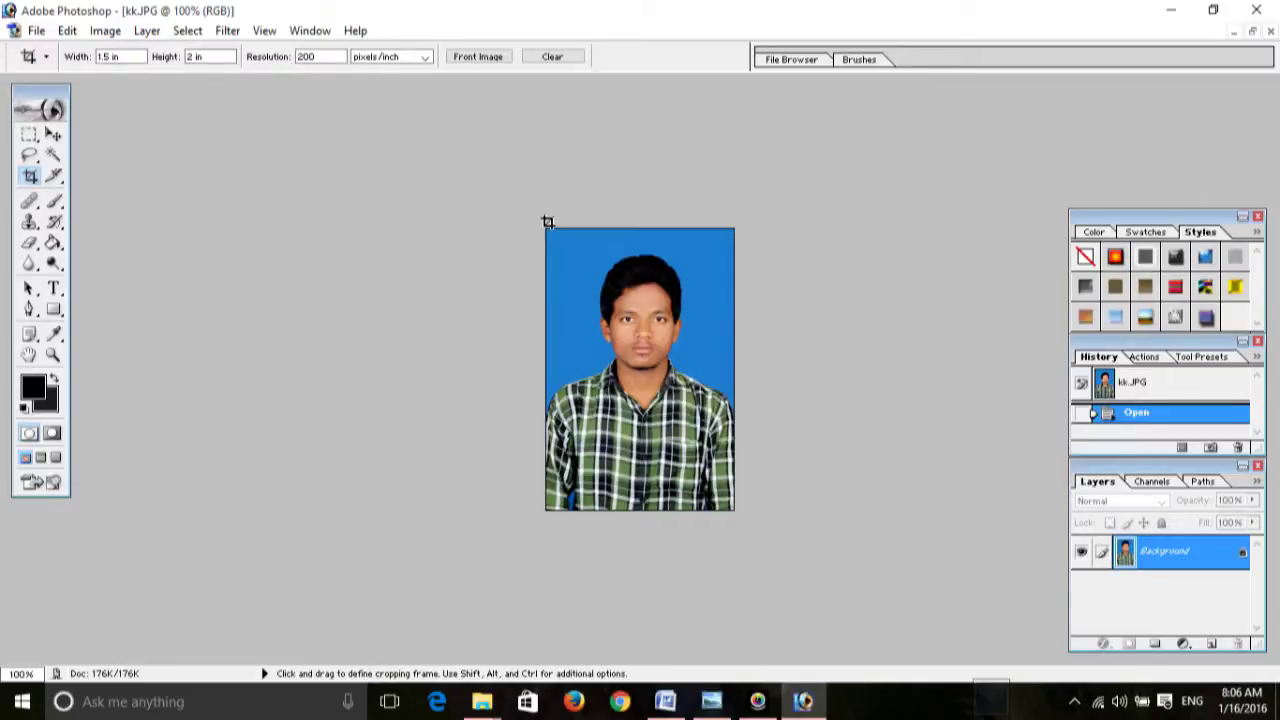
left_click_drag(585, 271, 823, 526)
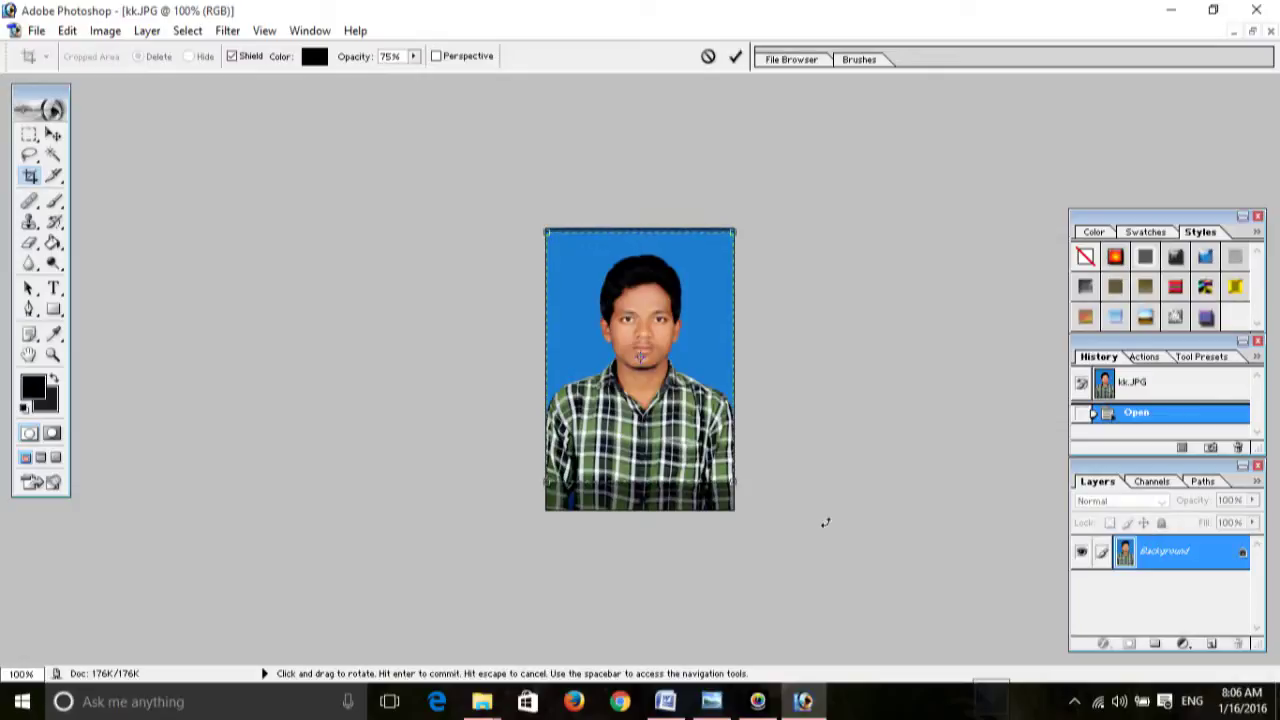
key("Return")
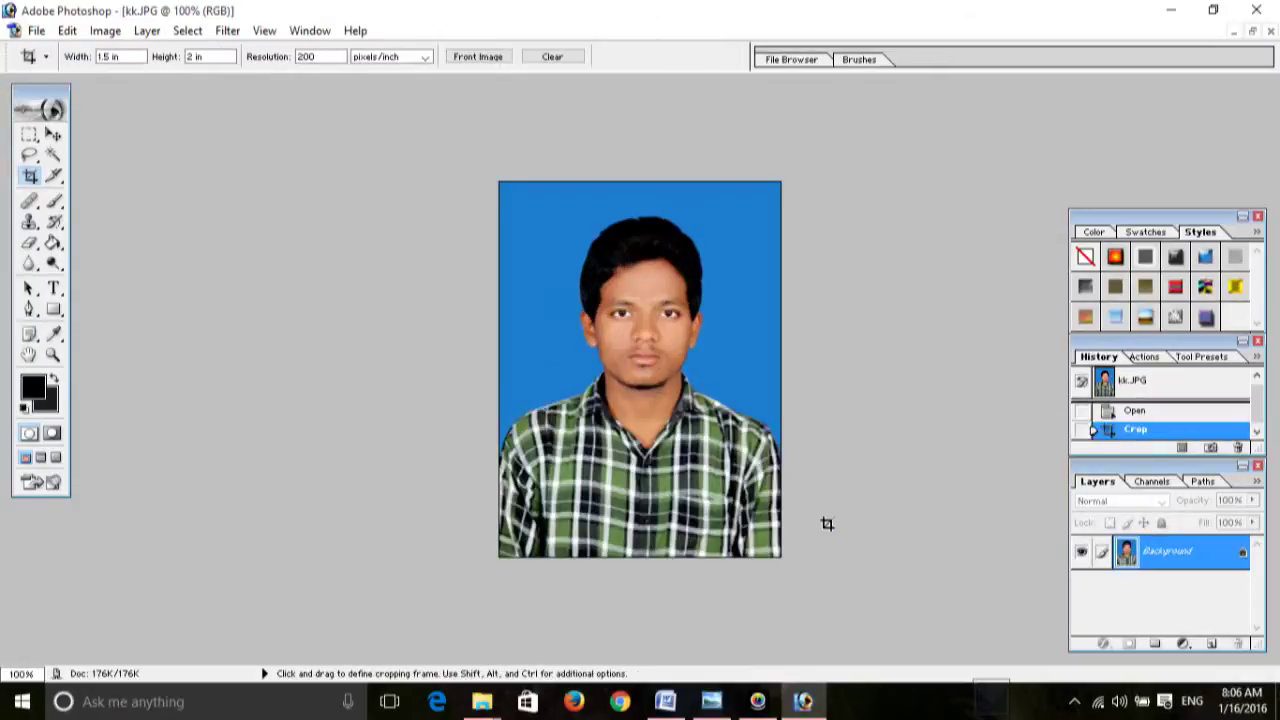
- Review the Step 5 unlock-via-layers instruction in Word, then minimize Word
left_click(665, 701)
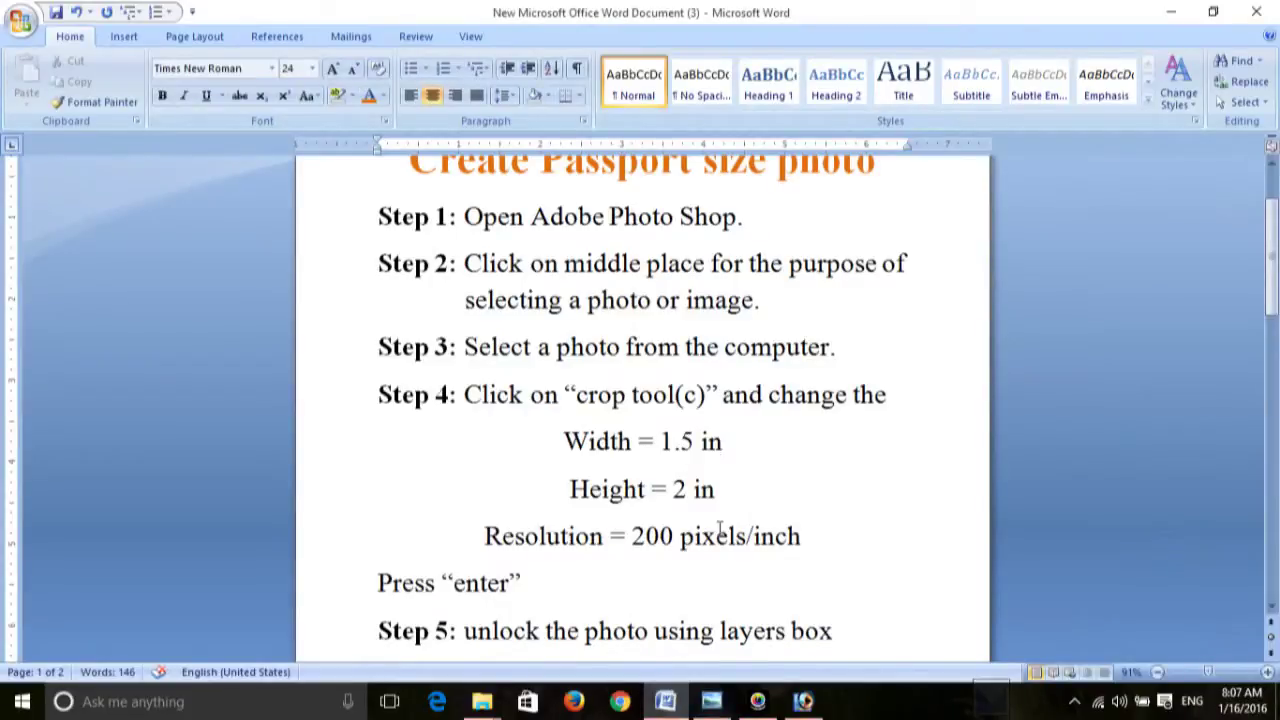
left_click(722, 631)
left_click_drag(378, 634, 379, 633)
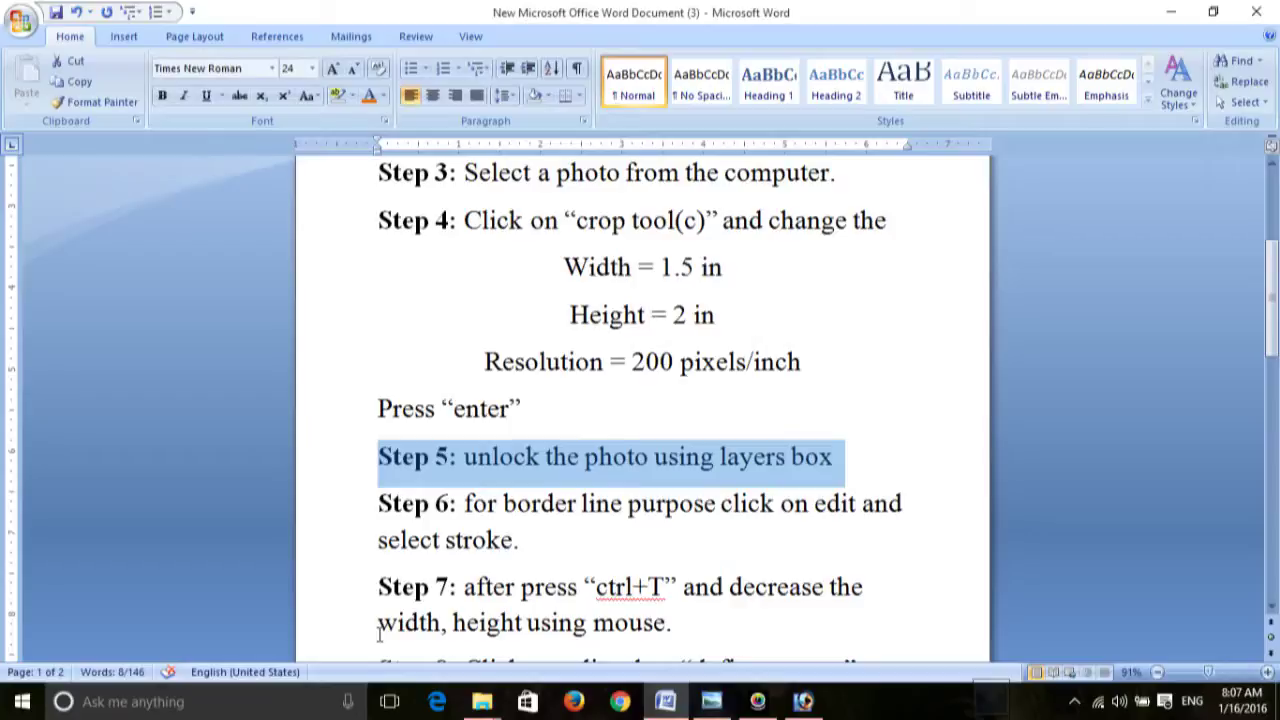
left_click(640, 500)
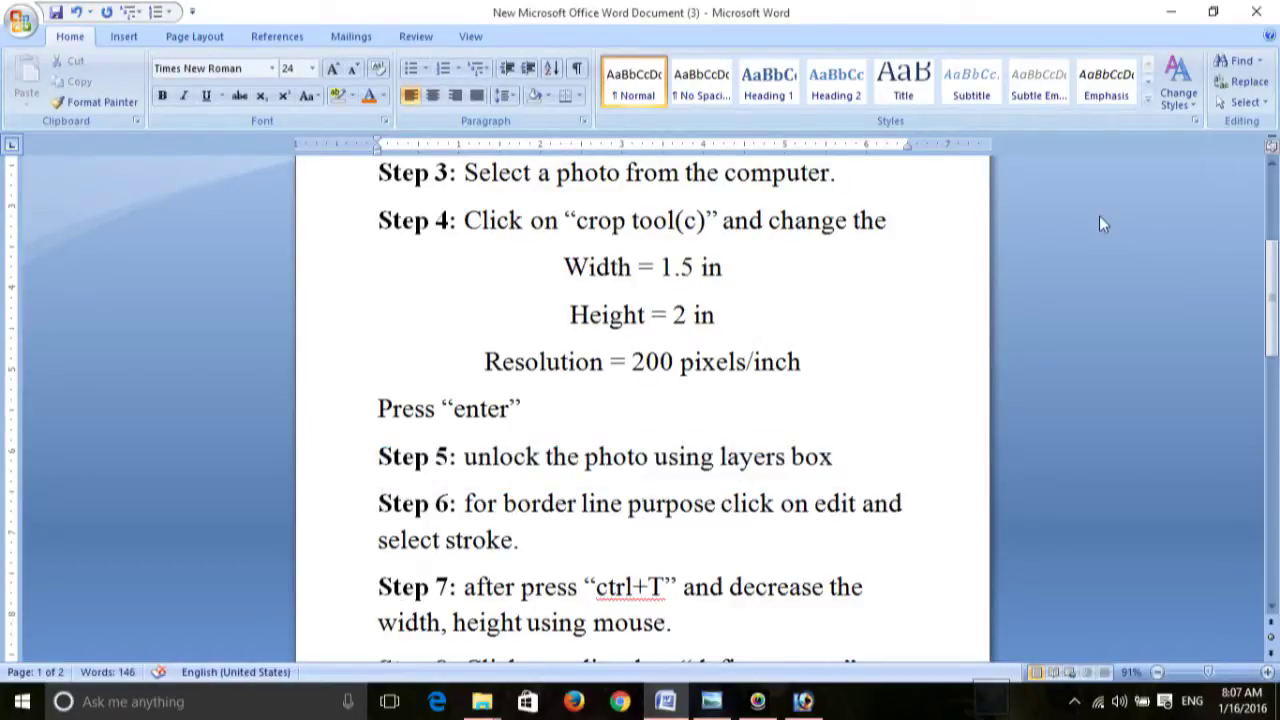
left_click(1174, 10)
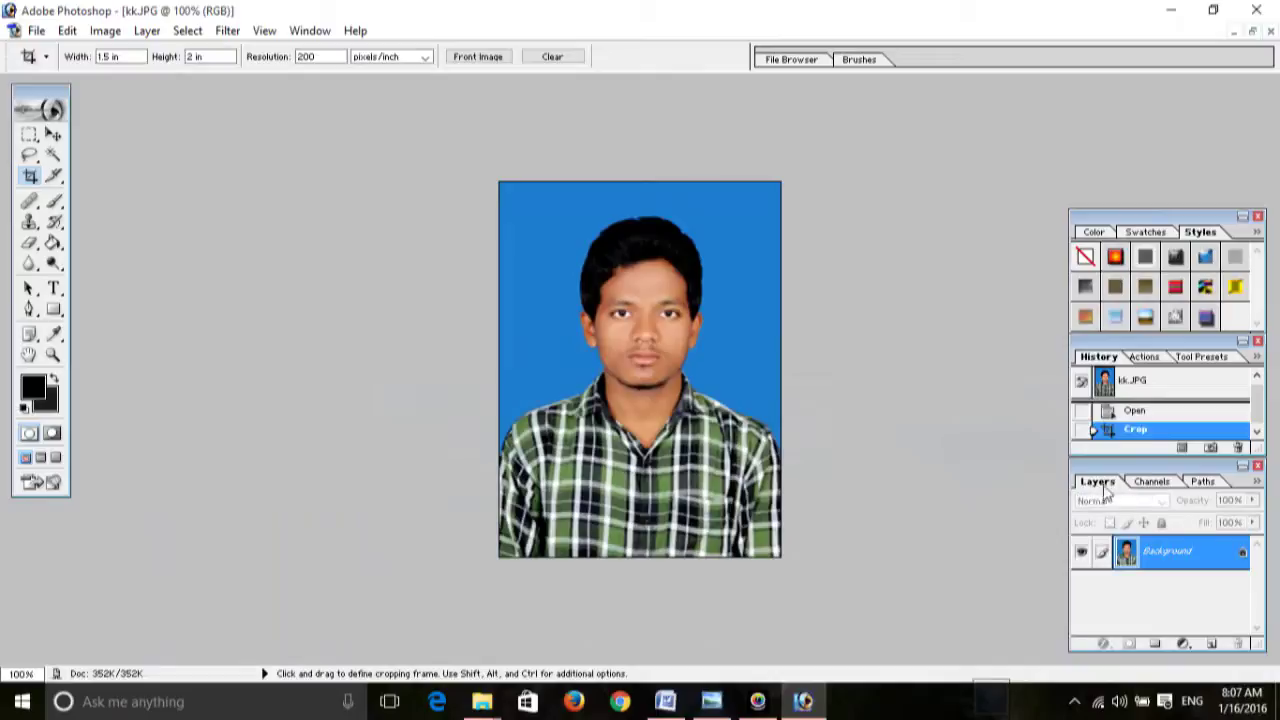
- Convert the Background layer to Layer 0, glance at Word, and return to Photoshop
double_click(1241, 560)
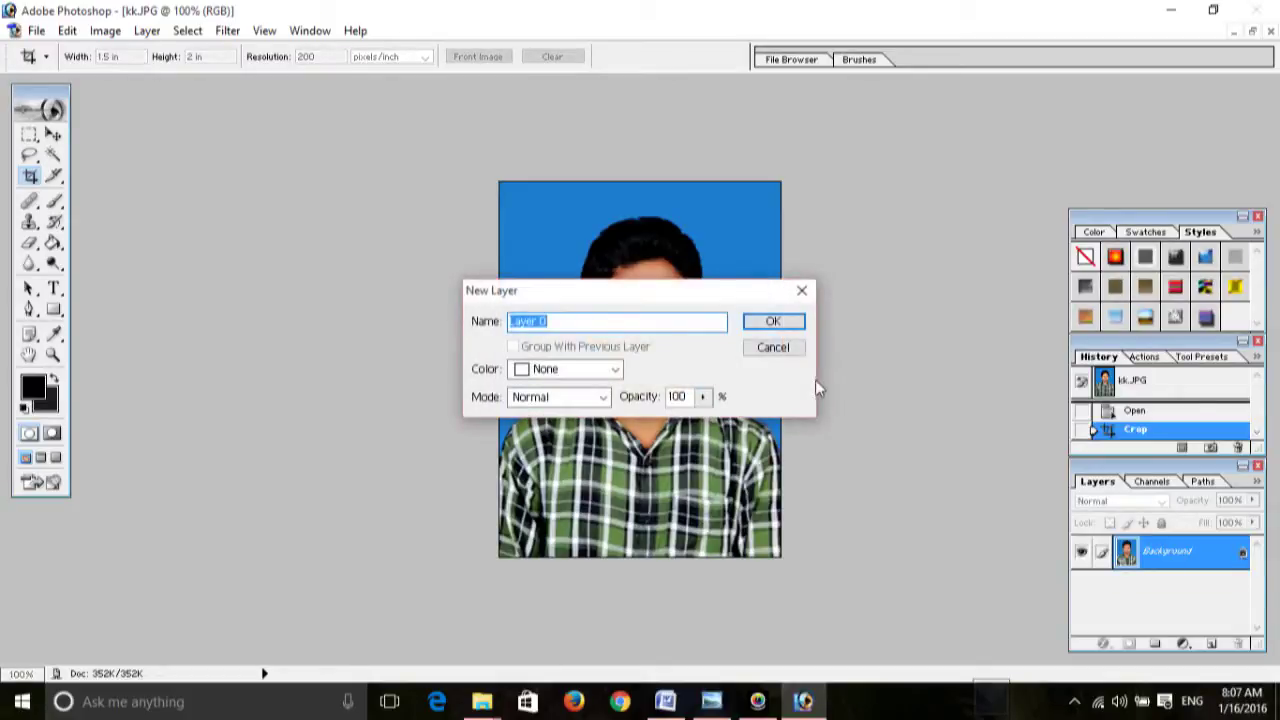
left_click(784, 322)
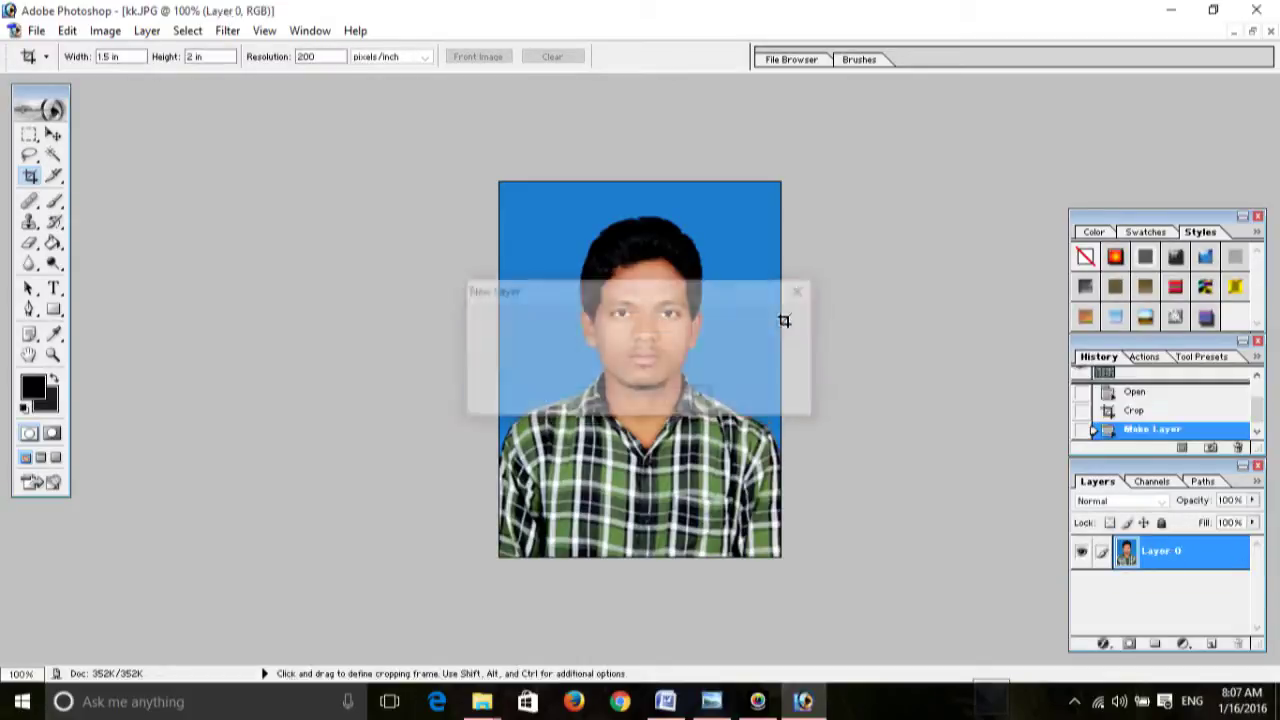
left_click(676, 701)
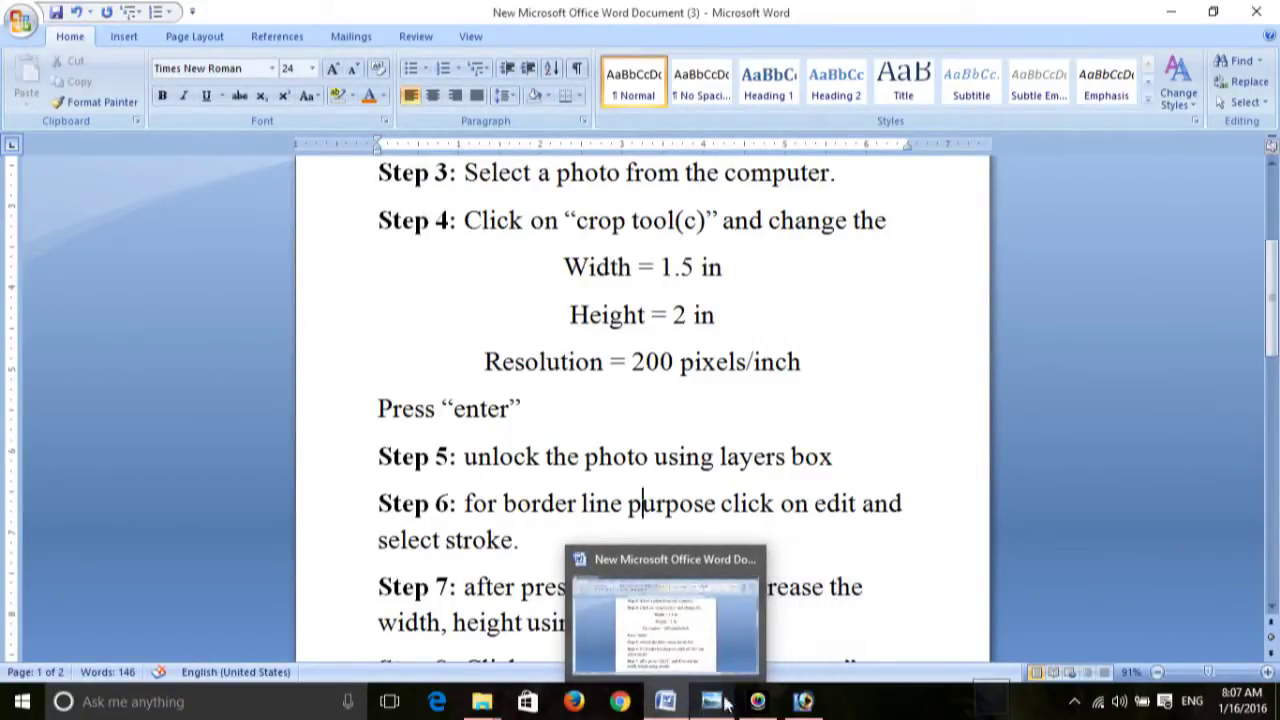
left_click(805, 700)
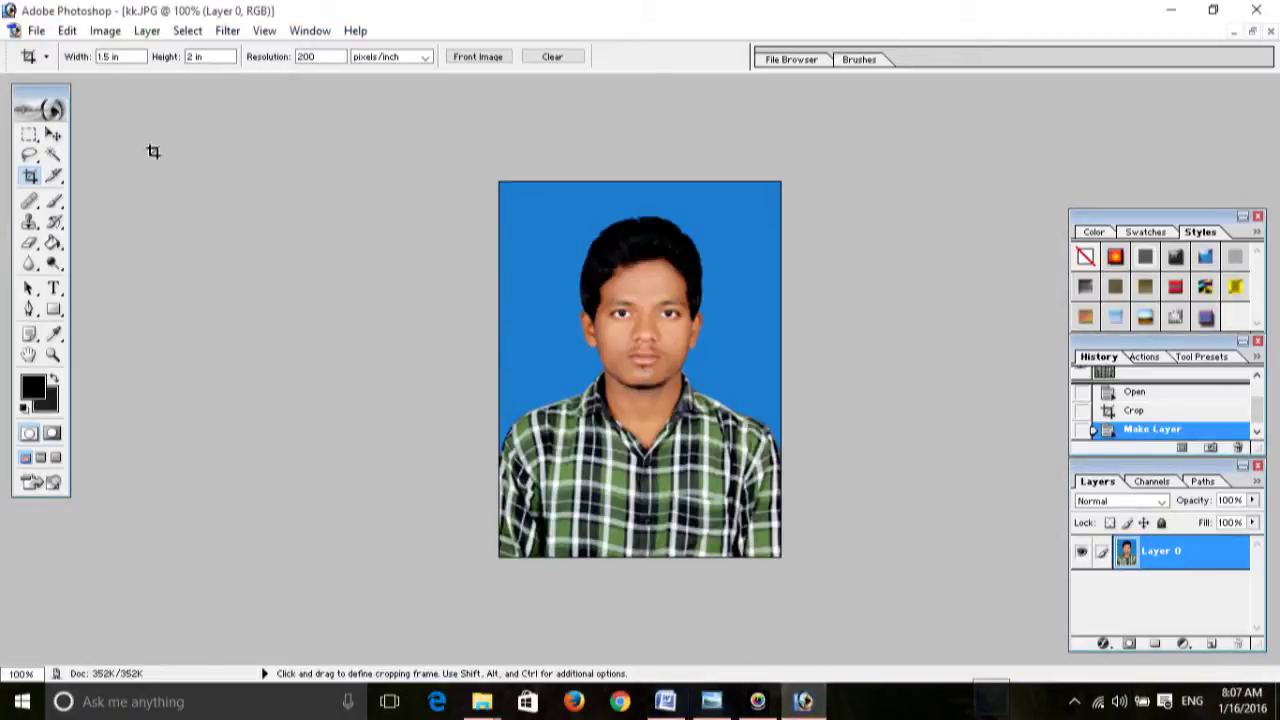
- Apply a 5 px black centre stroke around the photo with Edit > Stroke
left_click(68, 31)
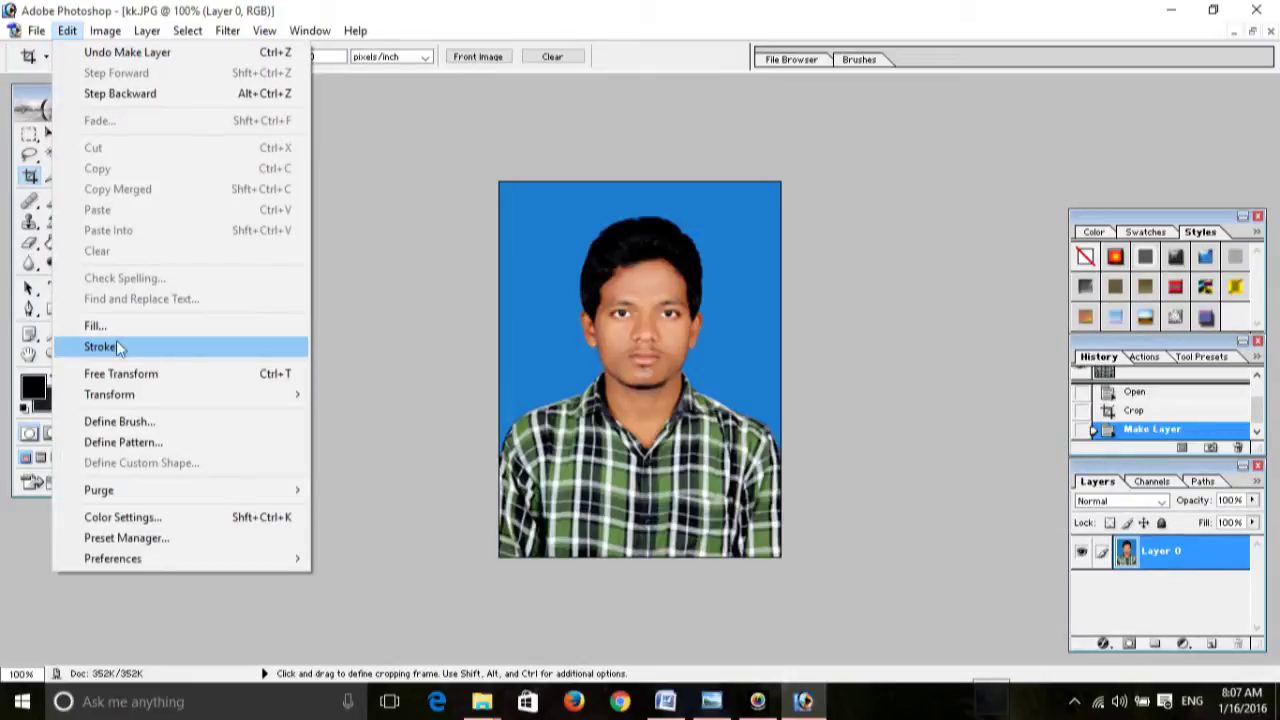
left_click(131, 347)
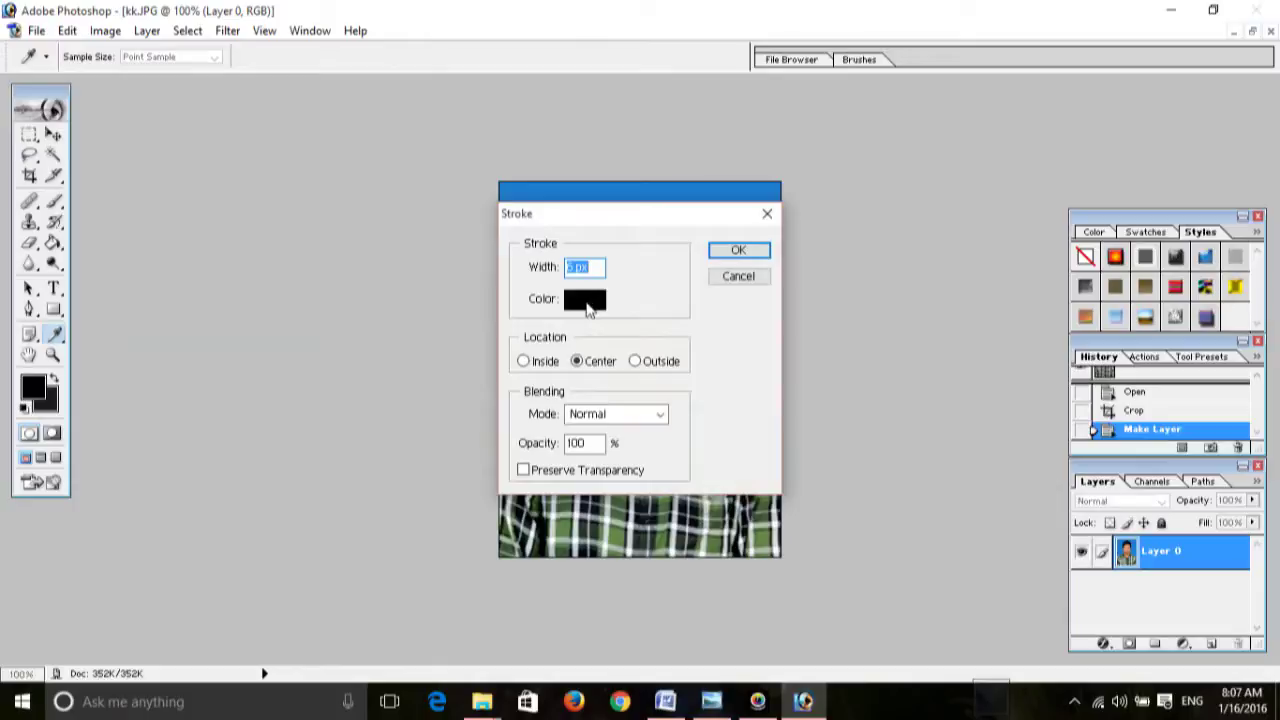
left_click(602, 267)
type("5")
left_click(731, 256)
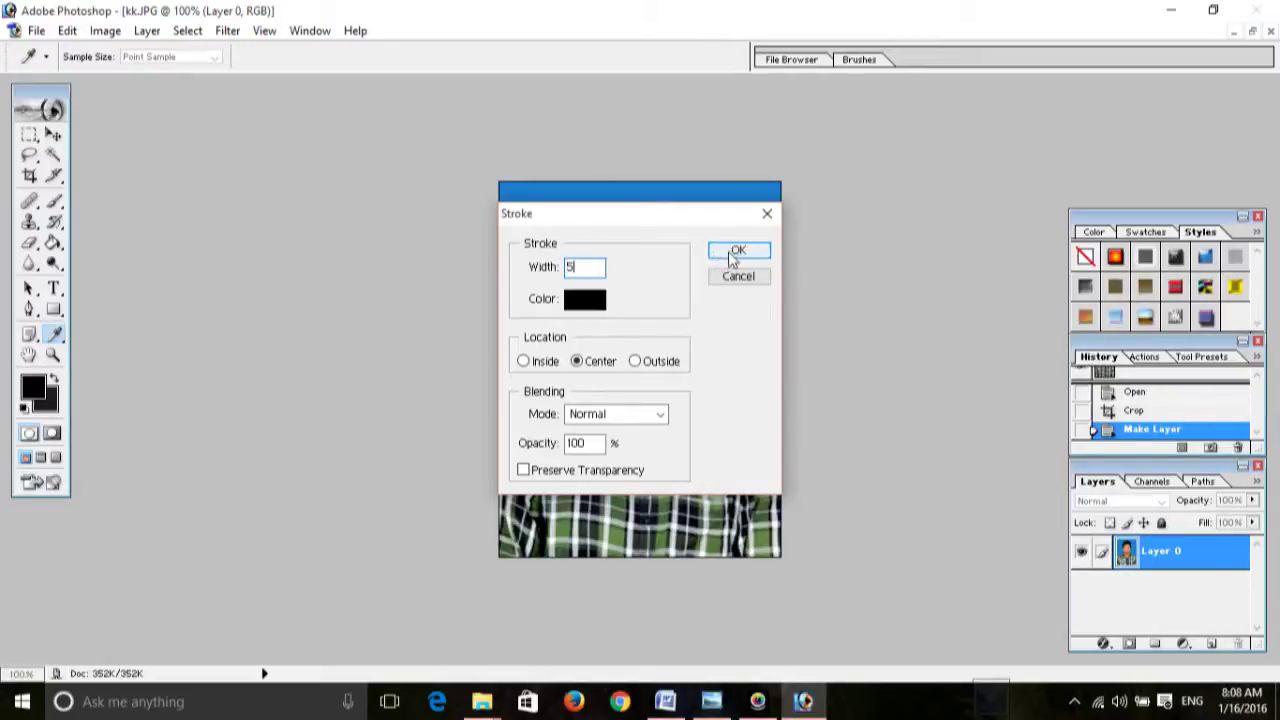
key("c")
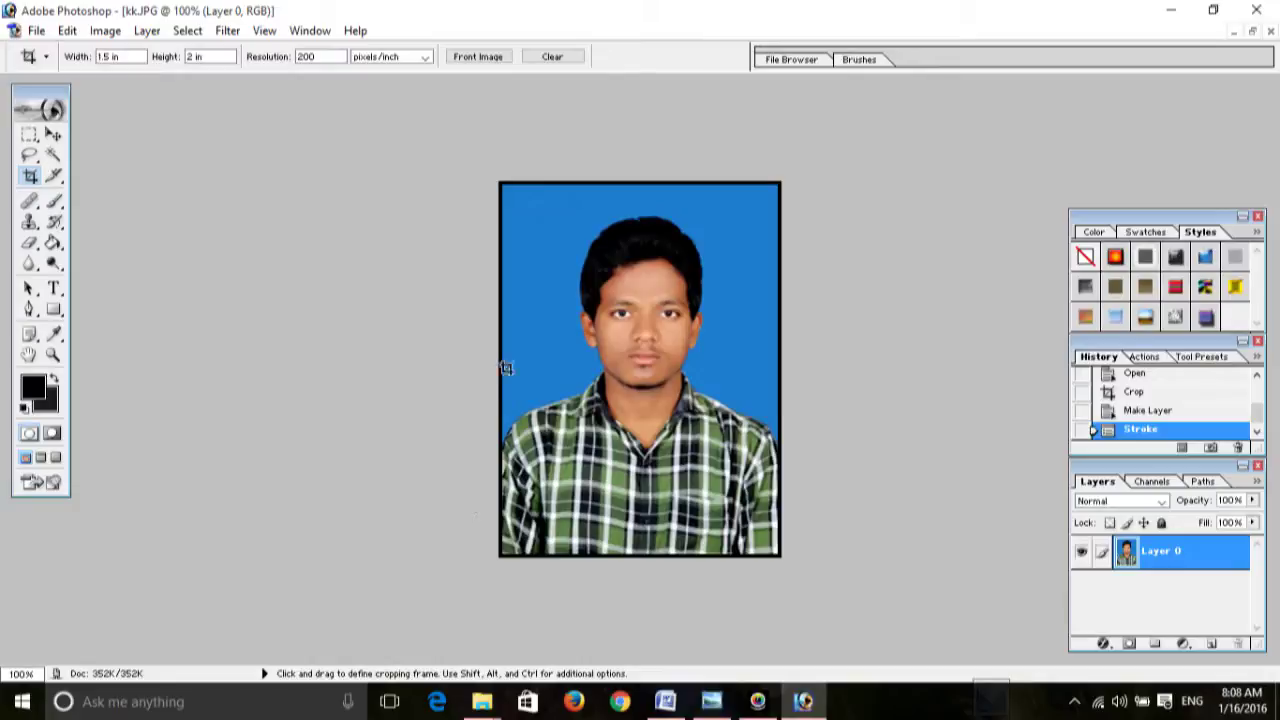
left_click(665, 701)
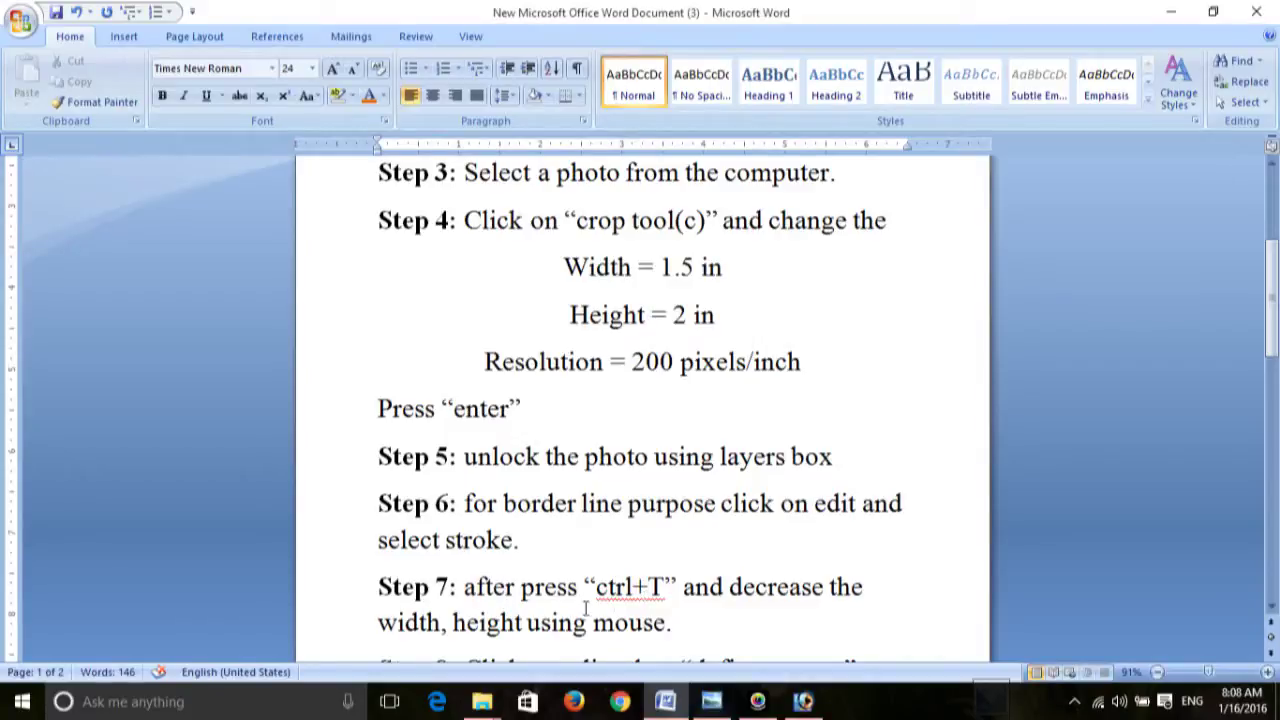
left_click(493, 587)
key("Down")
scroll(493, 587, "down", 1)
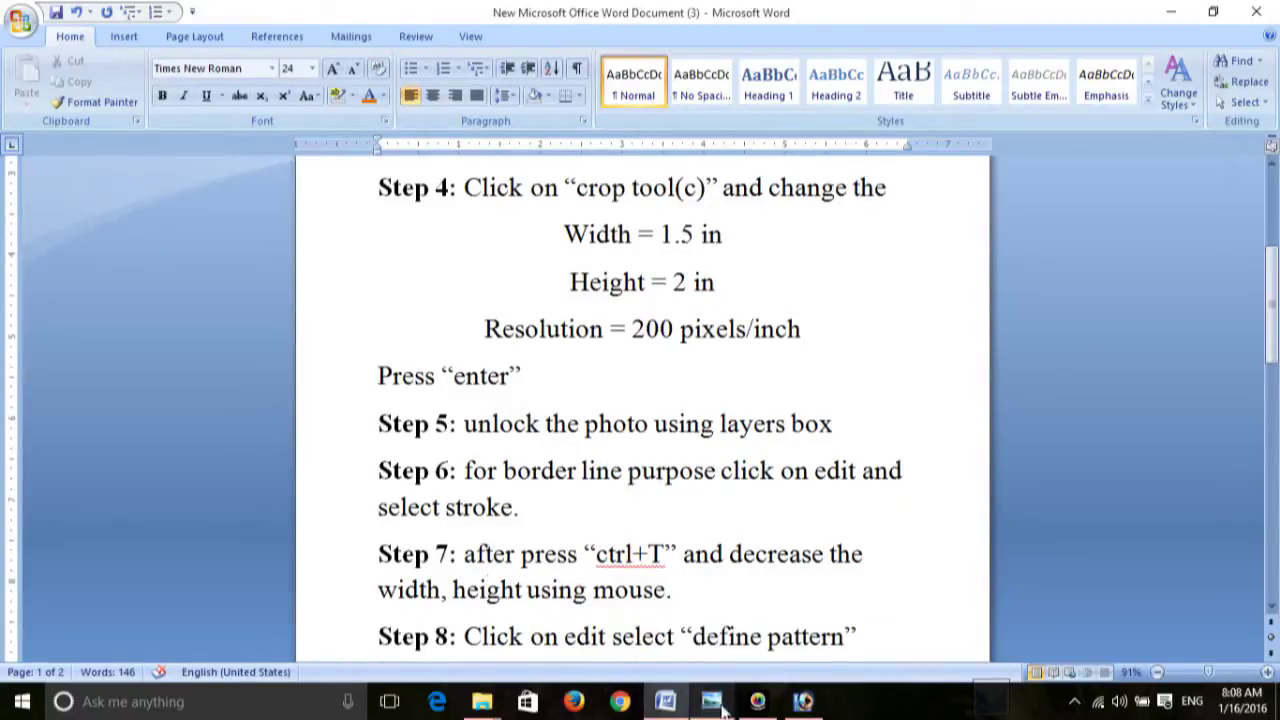
left_click(803, 701)
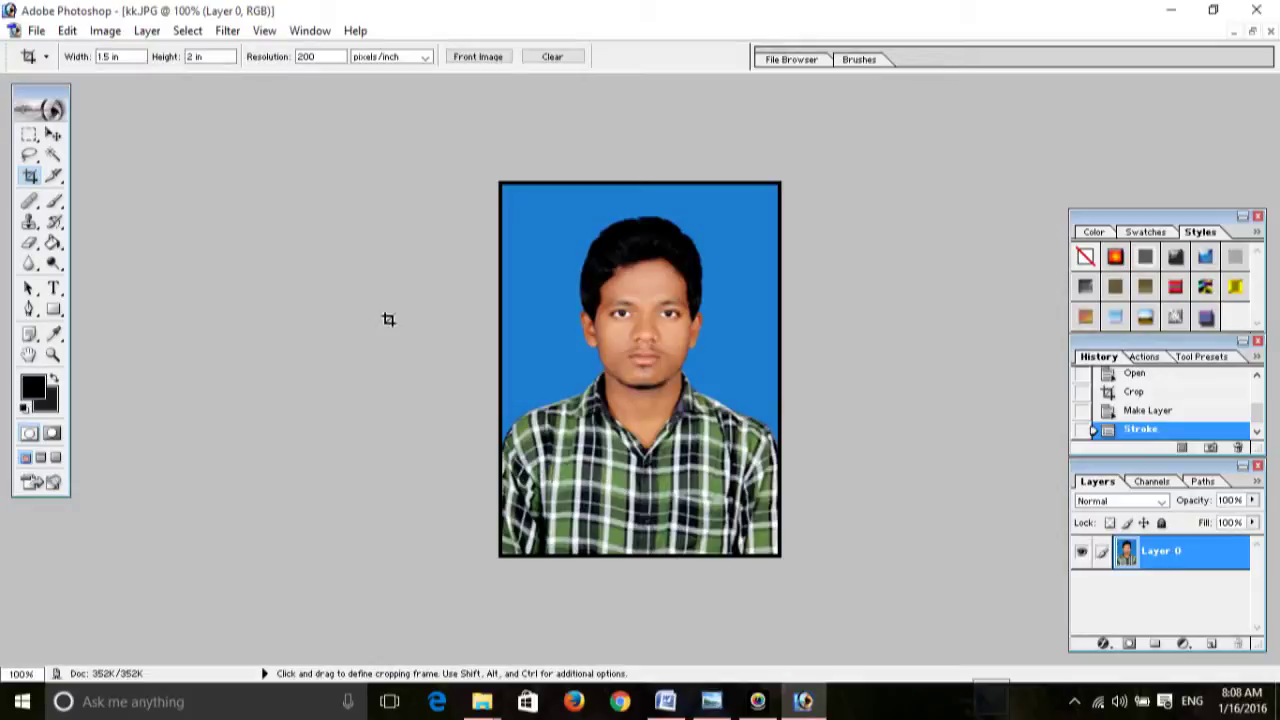
- Free Transform the photo down to 95% × 96.3%, nudge it to centre, then switch to Word
key("ctrl+t")
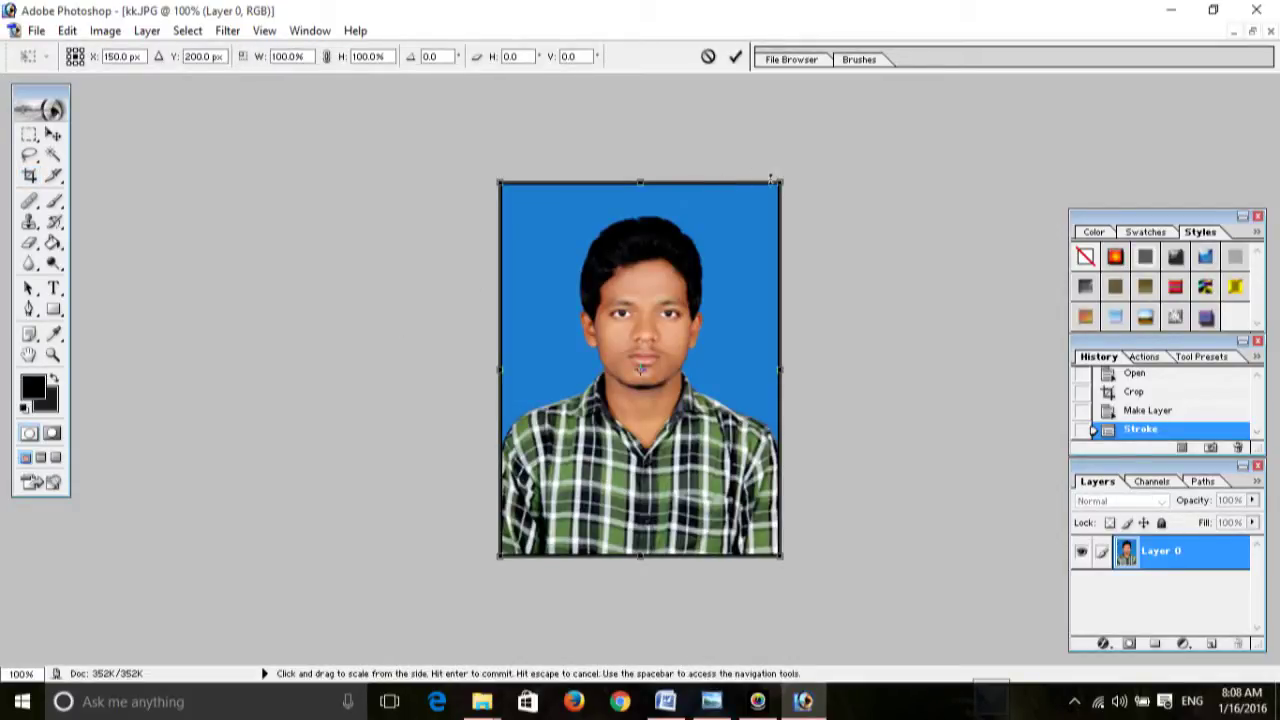
left_click_drag(780, 181, 766, 195)
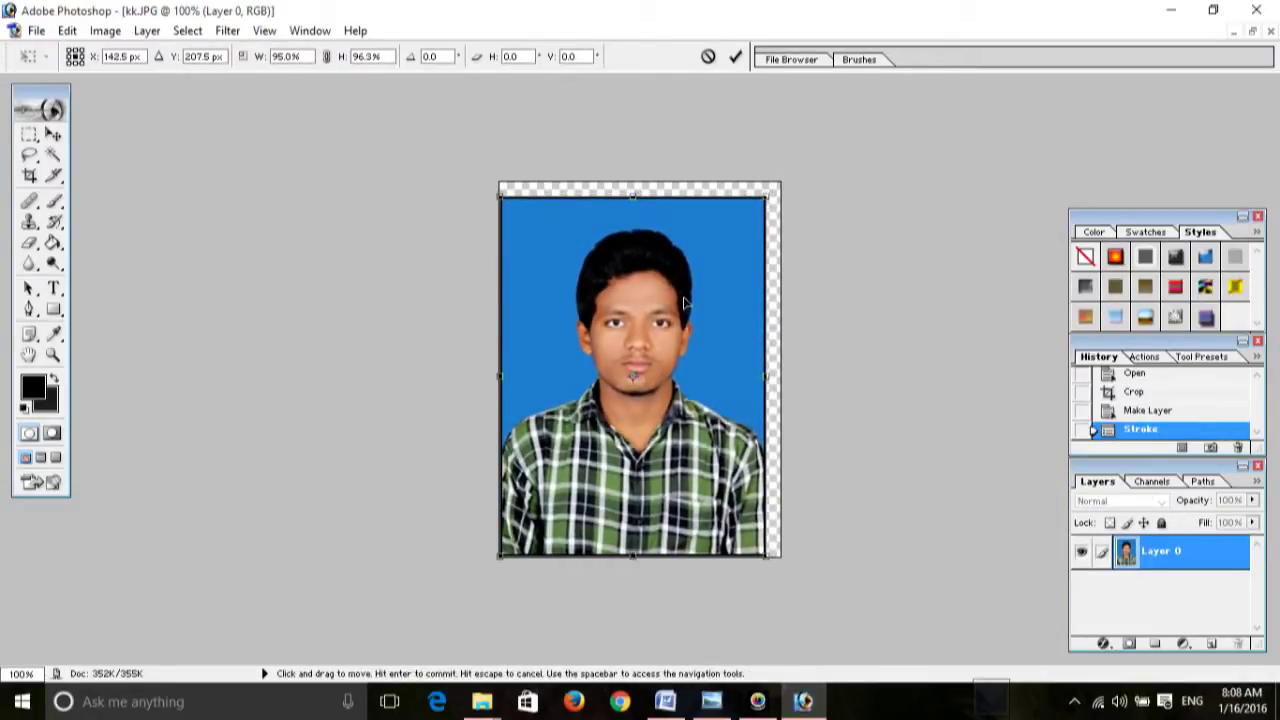
key("Right")
key("Right")
key("Right")
key("Right")
key("Right")
key("Right")
key("Right")
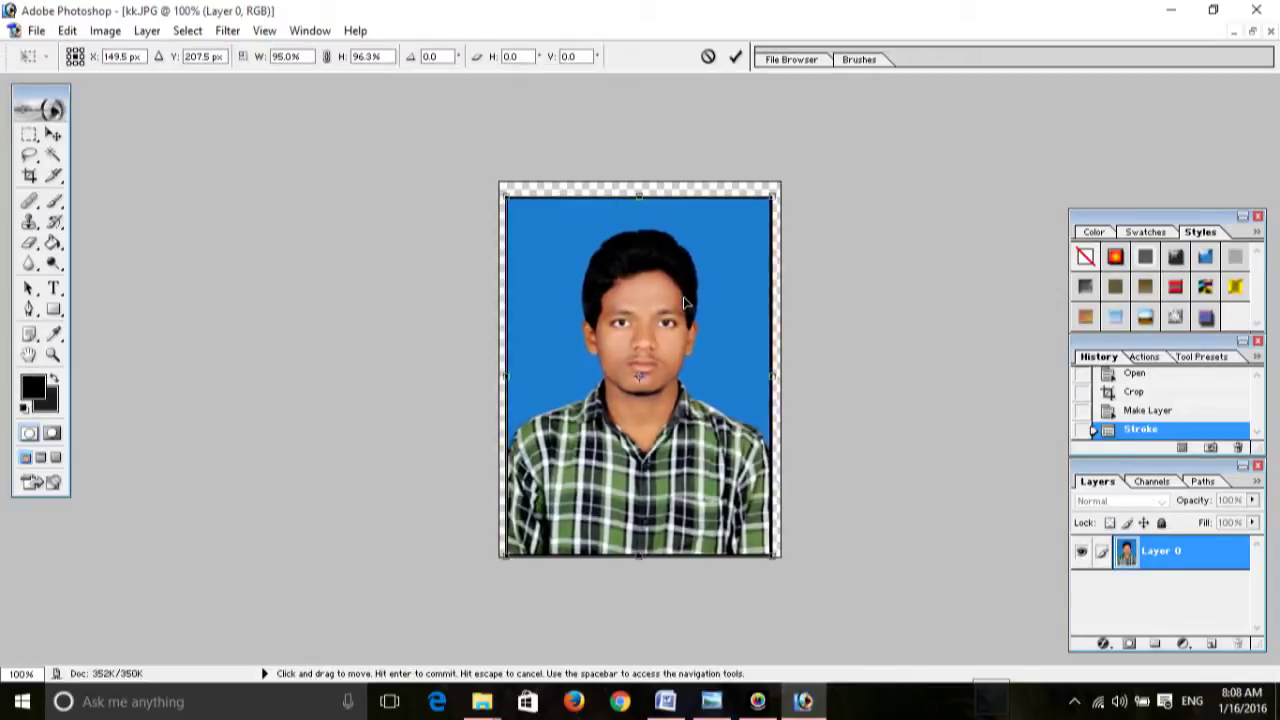
key("Right")
key("Up")
key("Up")
key("Up")
key("Up")
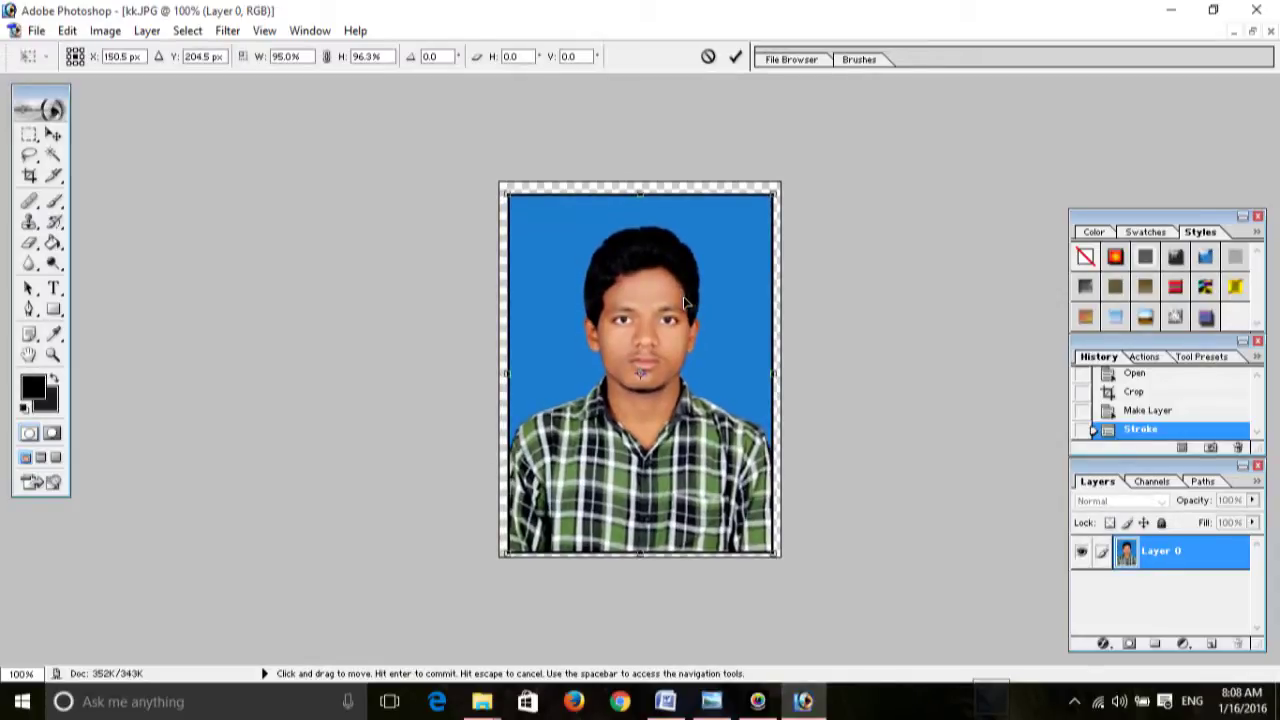
key("Up")
key("Up")
key("Up")
key("Up")
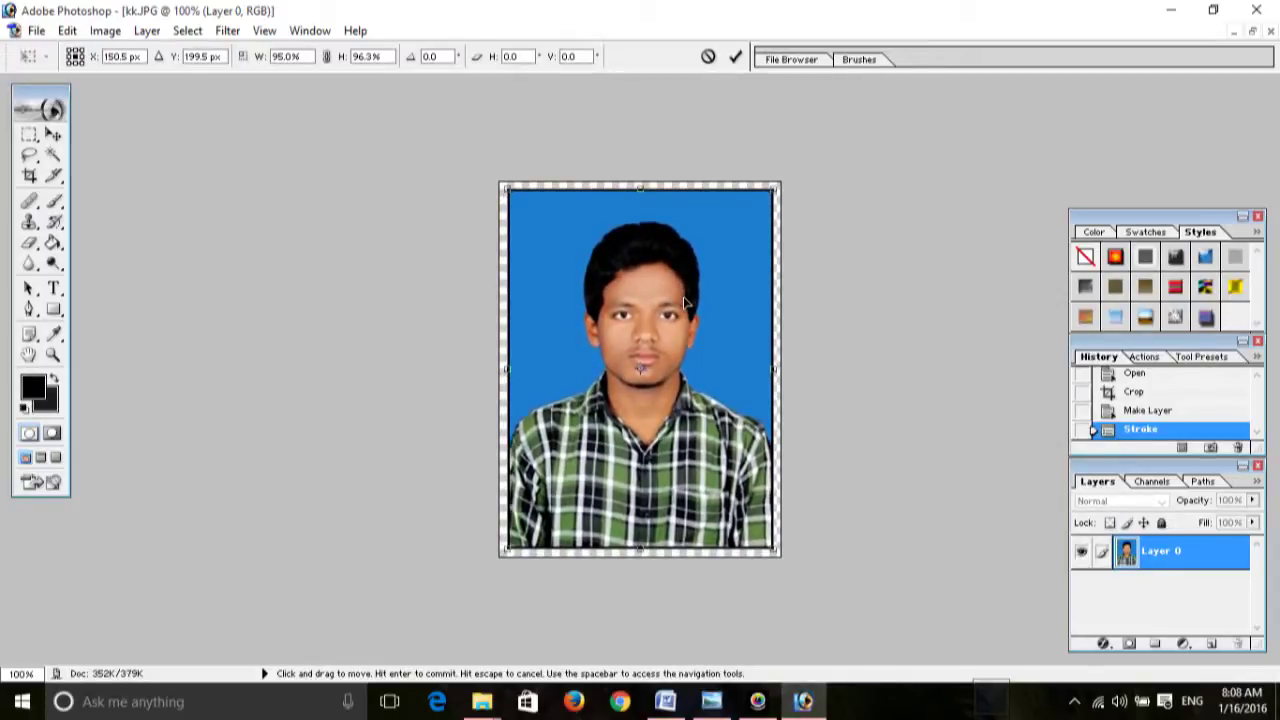
key("Return")
key("c")
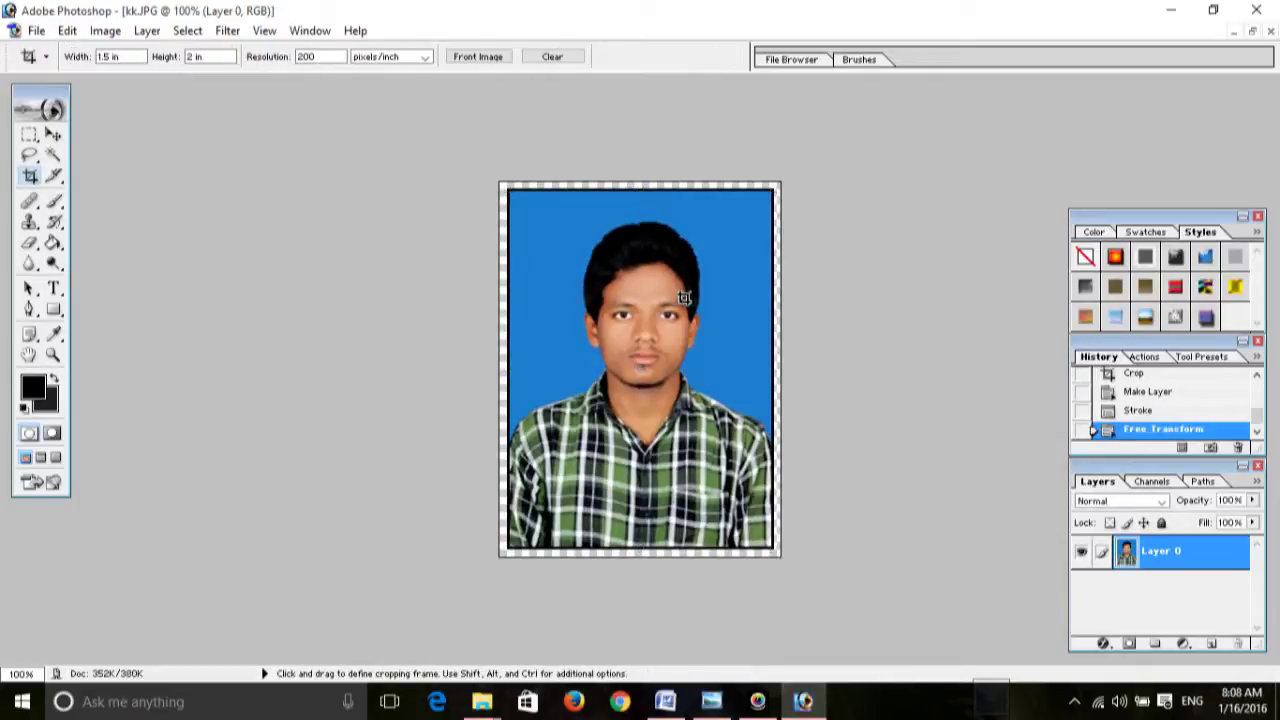
key("alt+Tab")
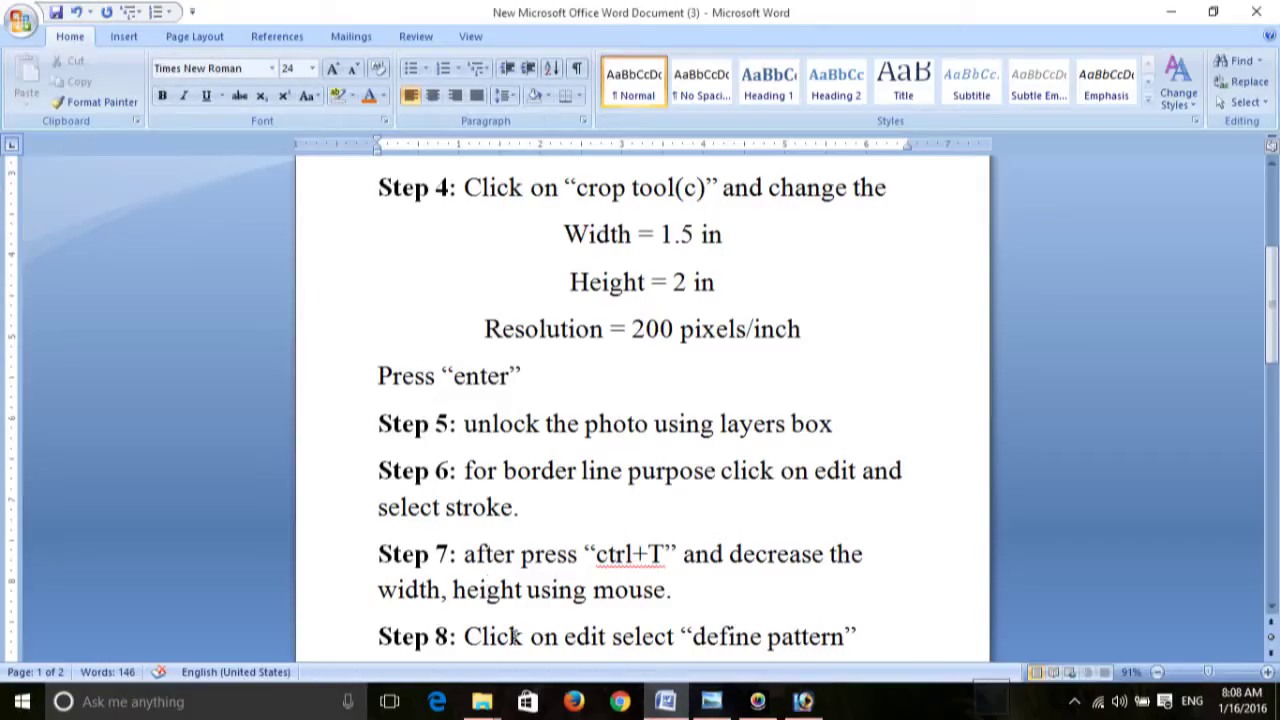
- Read Step 8's define-pattern and Width = 1200 pixels instructions, then return to Photoshop
scroll(510, 636, "down", 3)
left_click(503, 636)
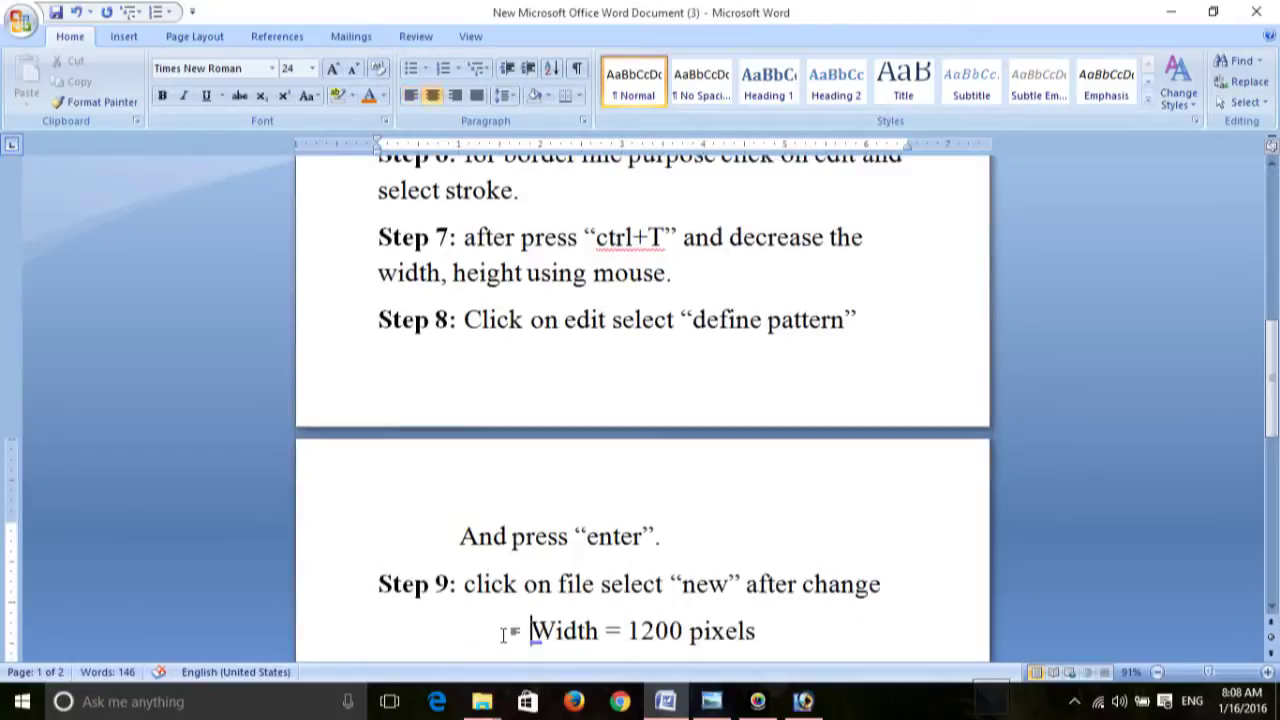
left_click_drag(465, 320, 855, 308)
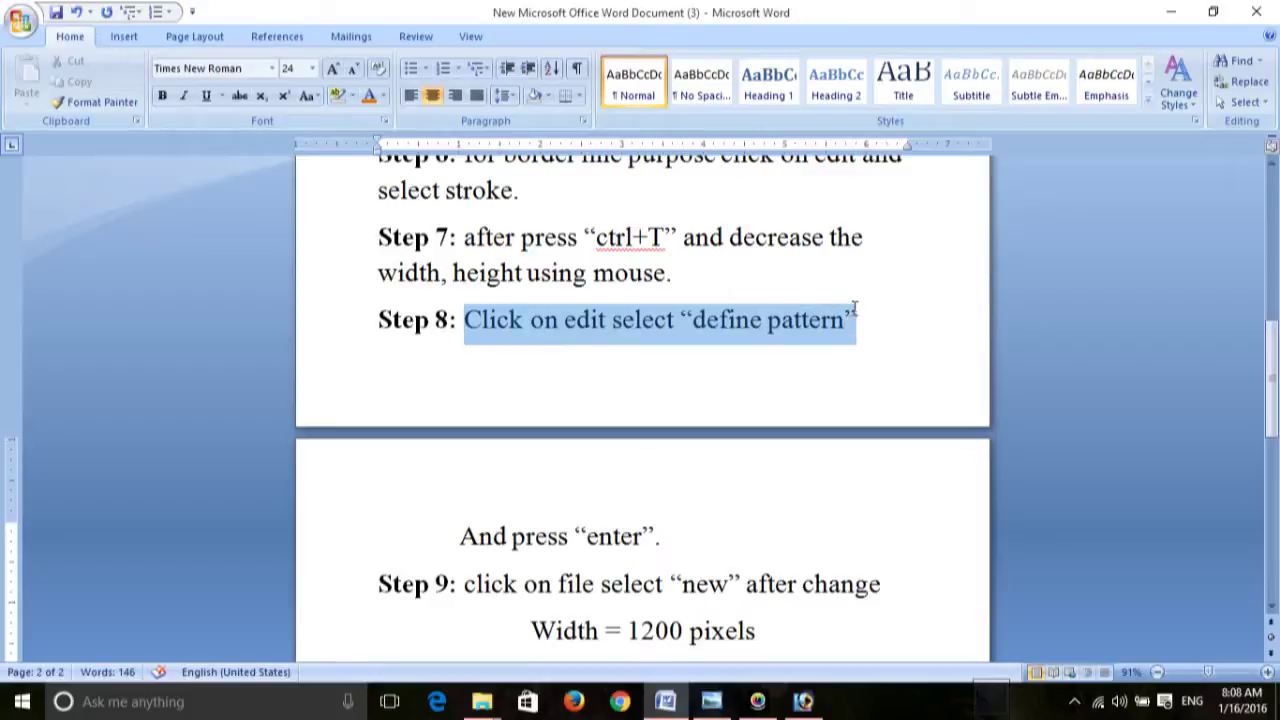
double_click(558, 540)
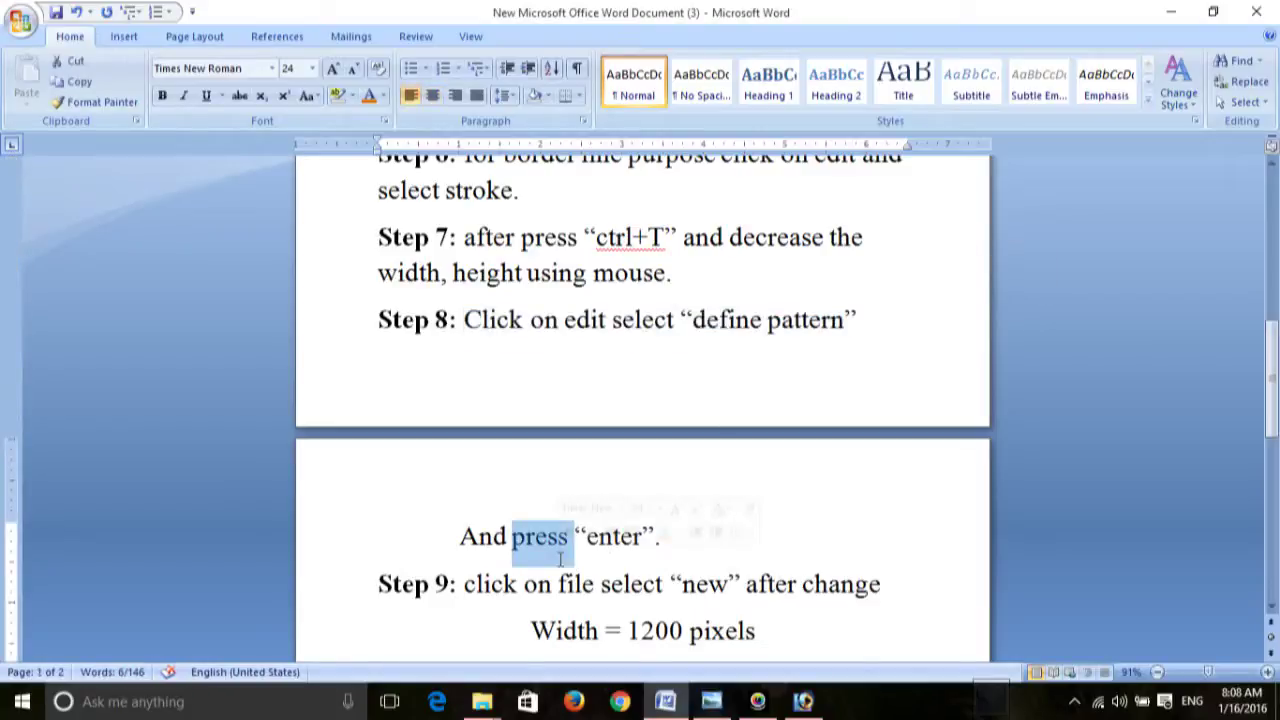
left_click(781, 515)
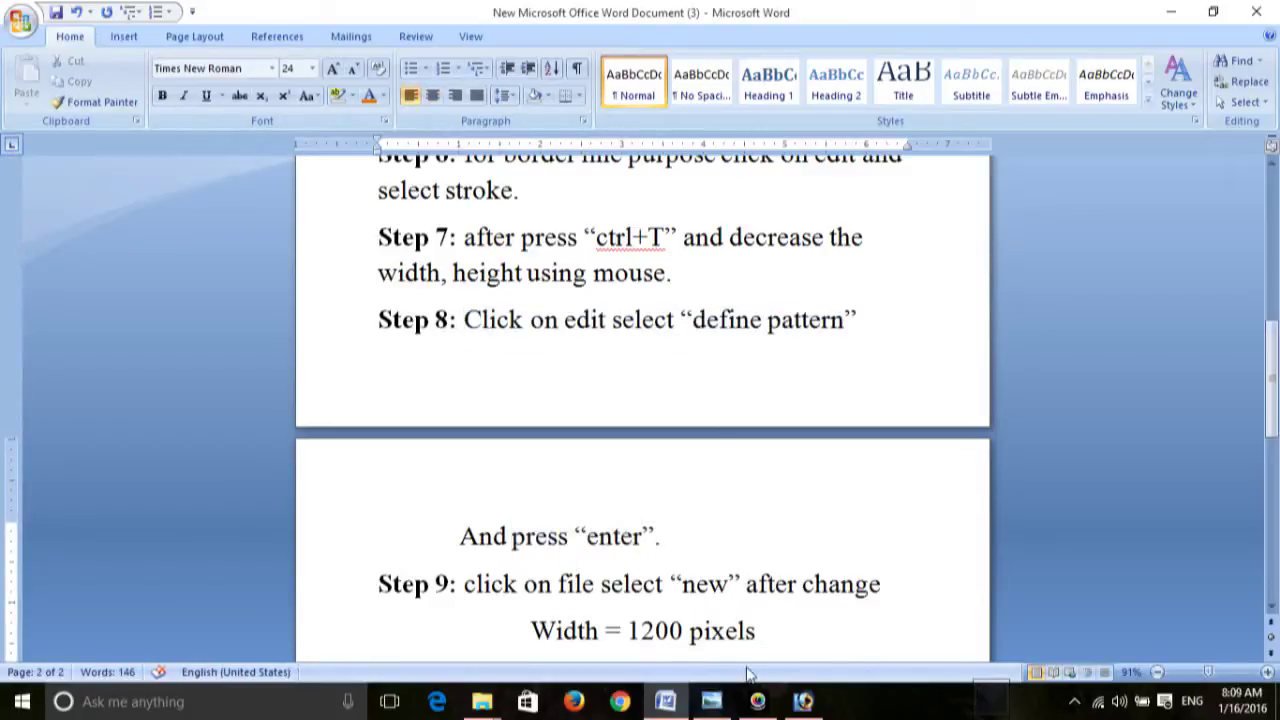
left_click(803, 701)
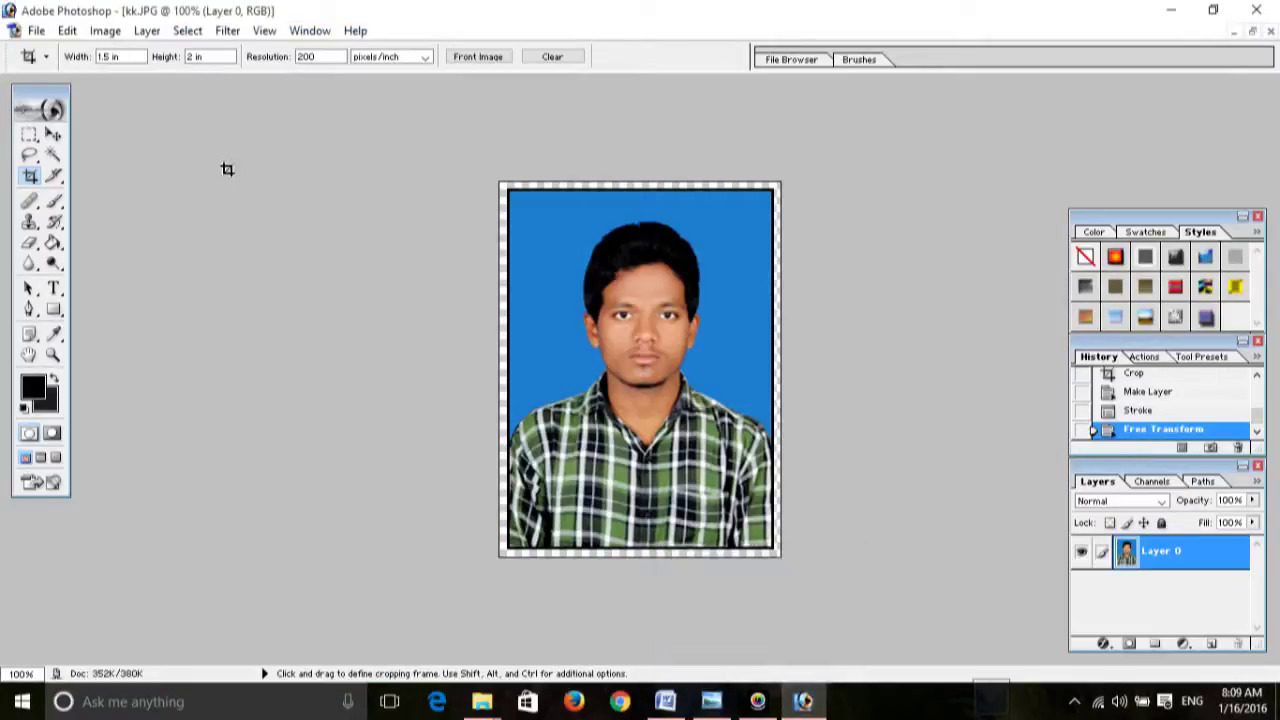
- Define the bordered kk.JPG photo as a pattern named kk.JPG, then return to Word
left_click(67, 30)
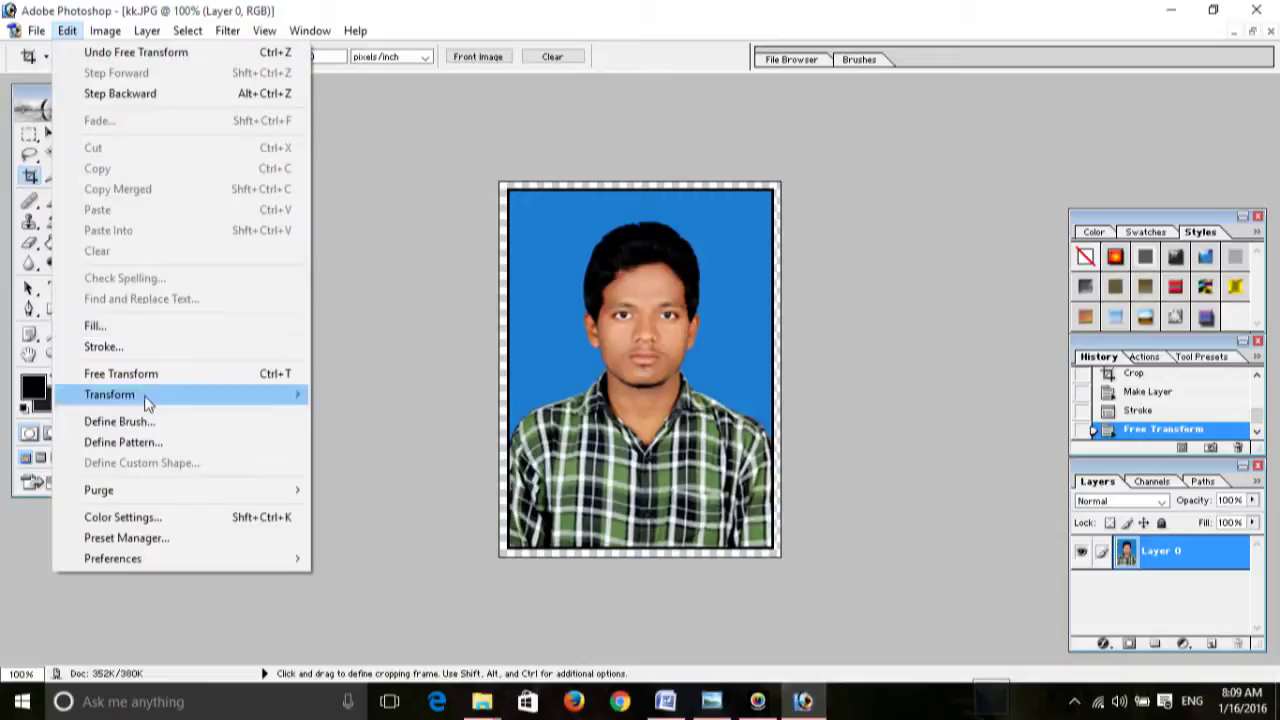
left_click(119, 442)
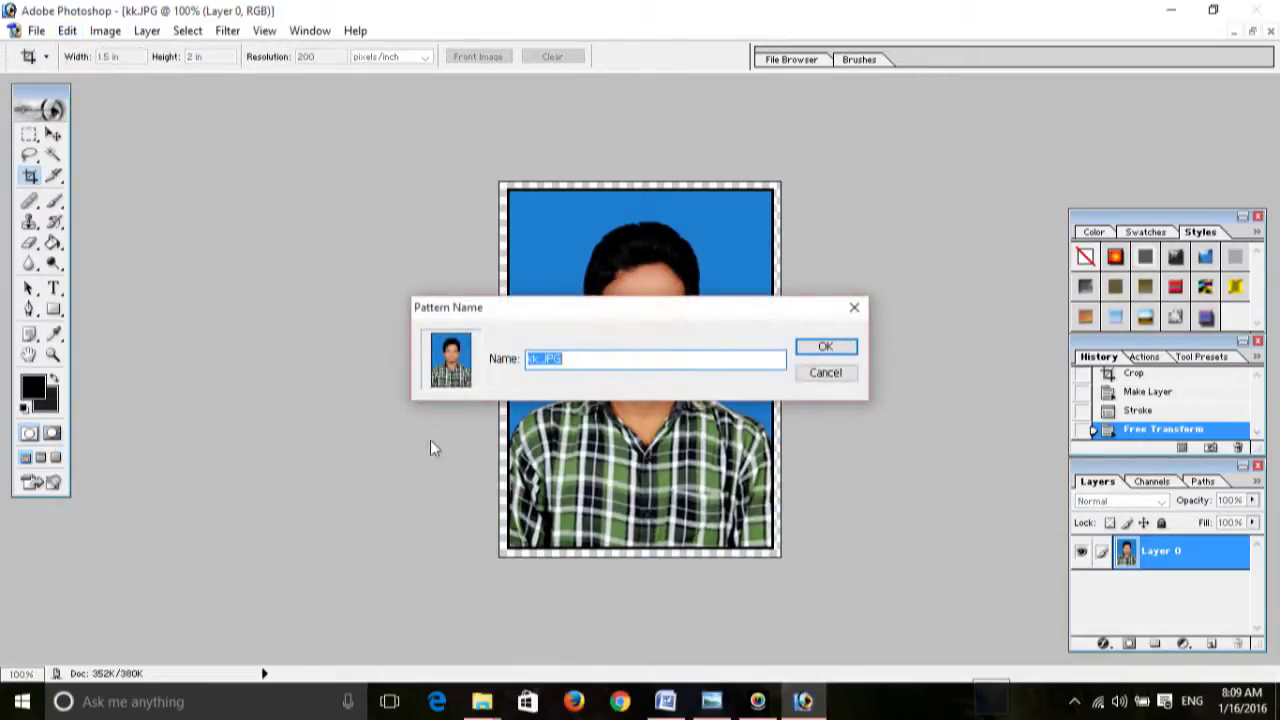
left_click(825, 346)
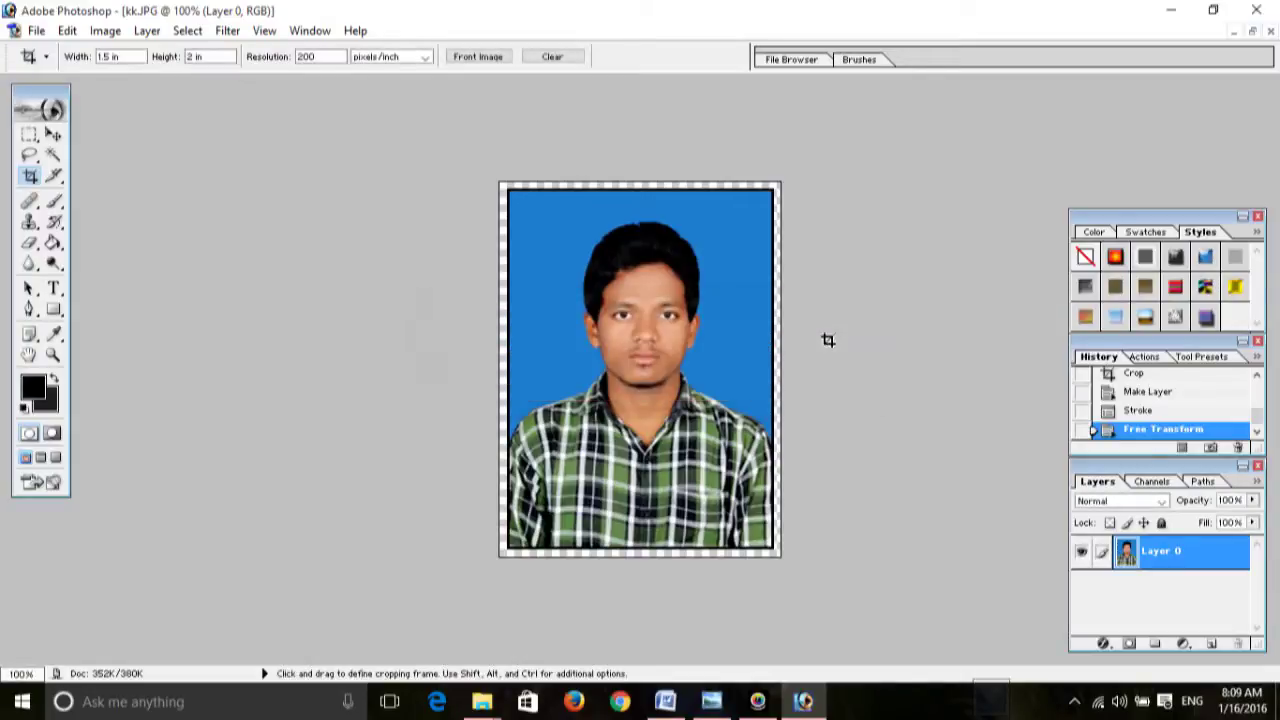
left_click(665, 701)
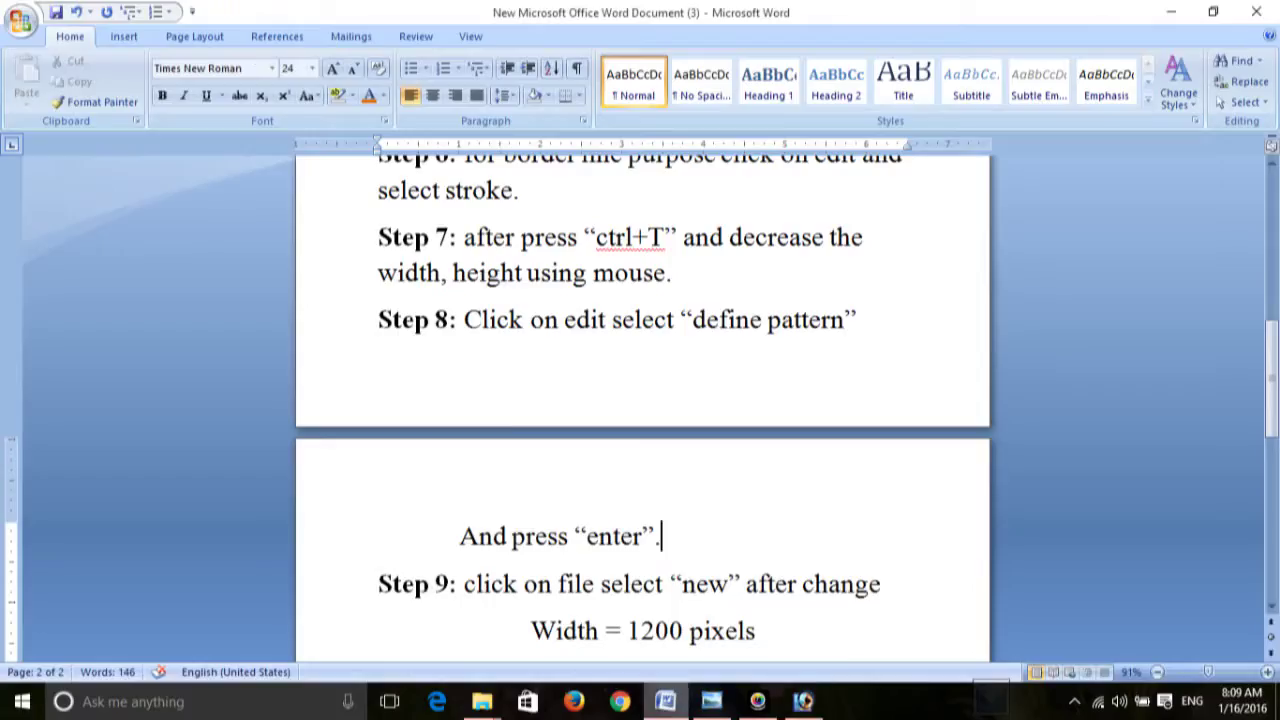
- Review Step 9's new-file settings (1200 × 800 pixels, 200 pixels/inch), then go back to Photoshop
left_click(524, 584)
key("Down")
key("Down")
key("Down")
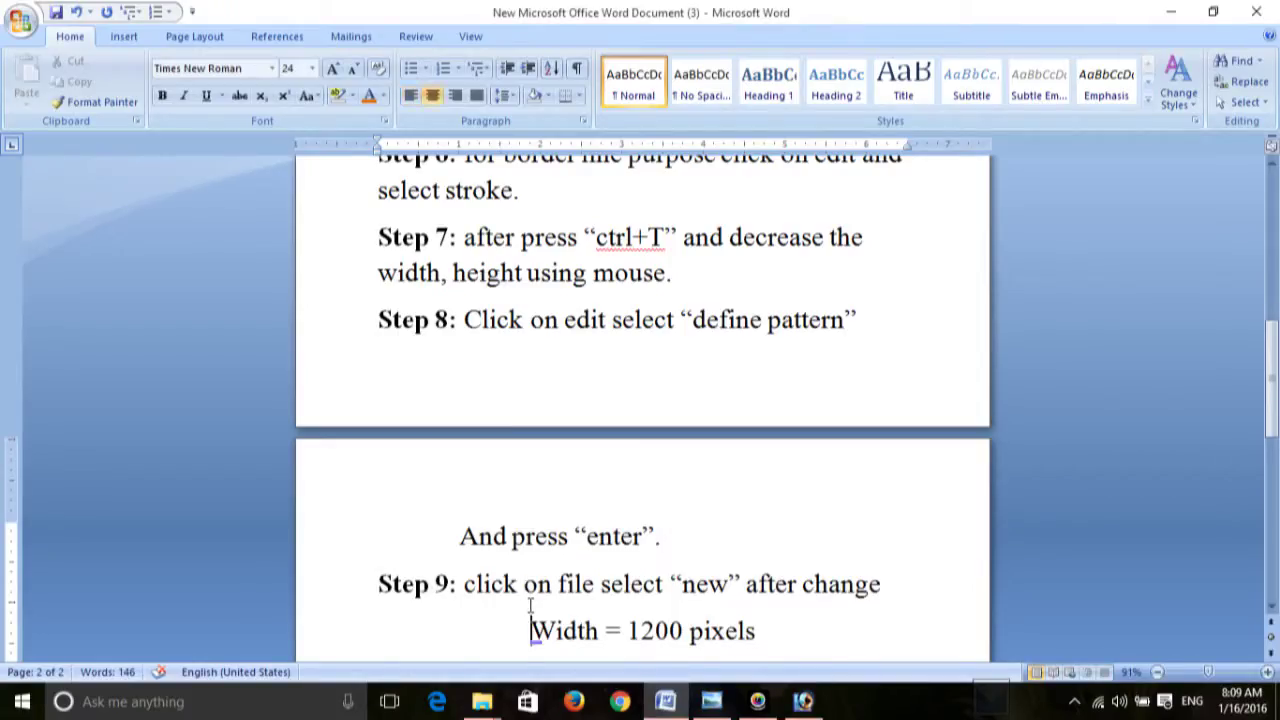
key("Down")
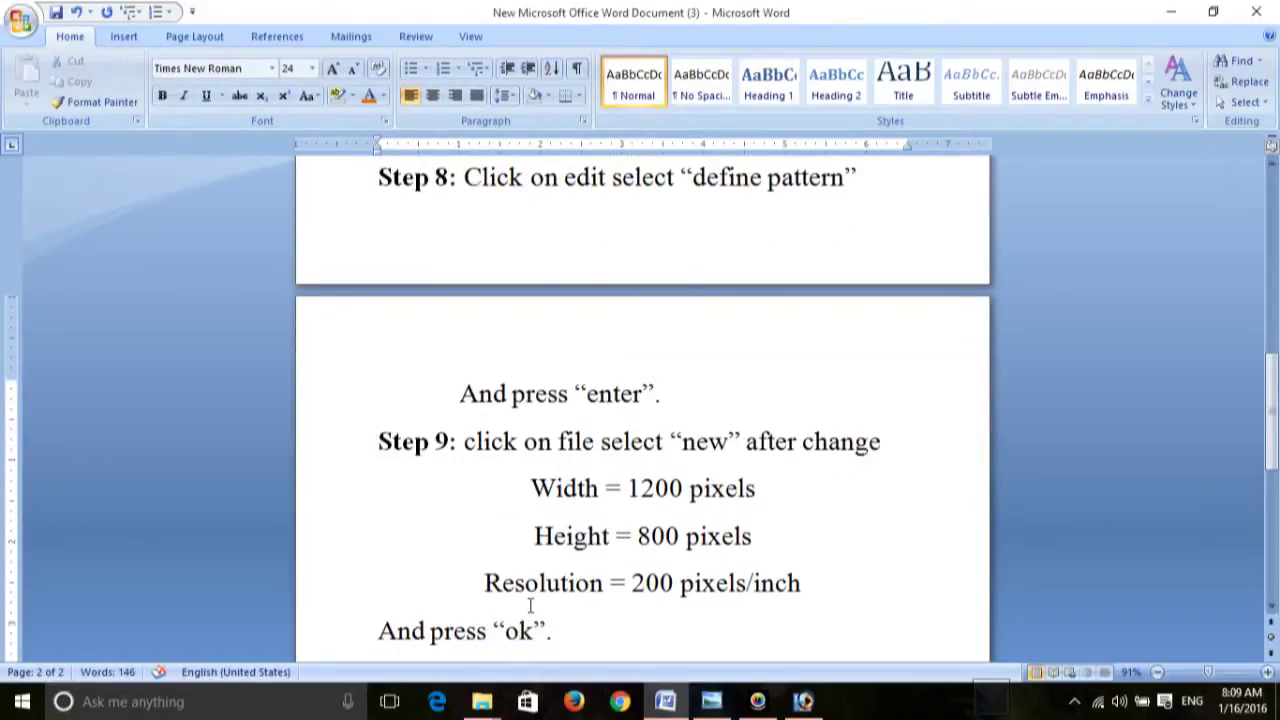
left_click(634, 492)
left_click(605, 534)
left_click(570, 584)
left_click(505, 631)
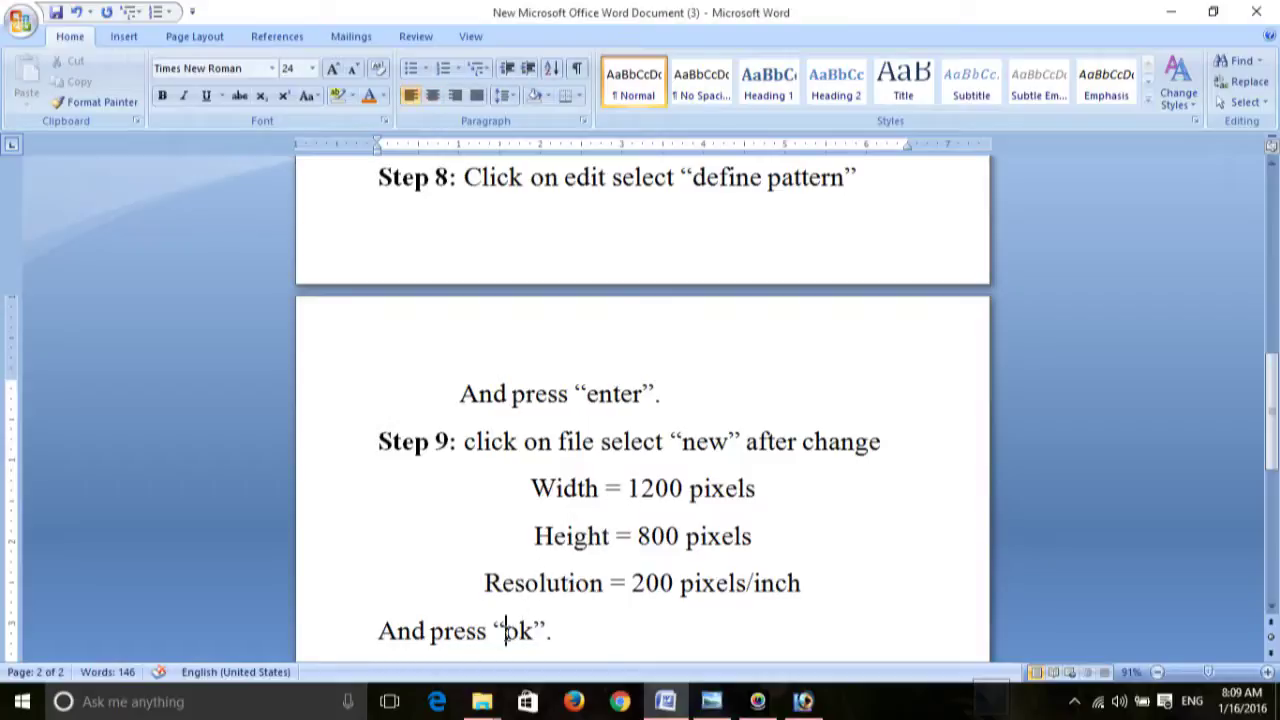
left_click(803, 701)
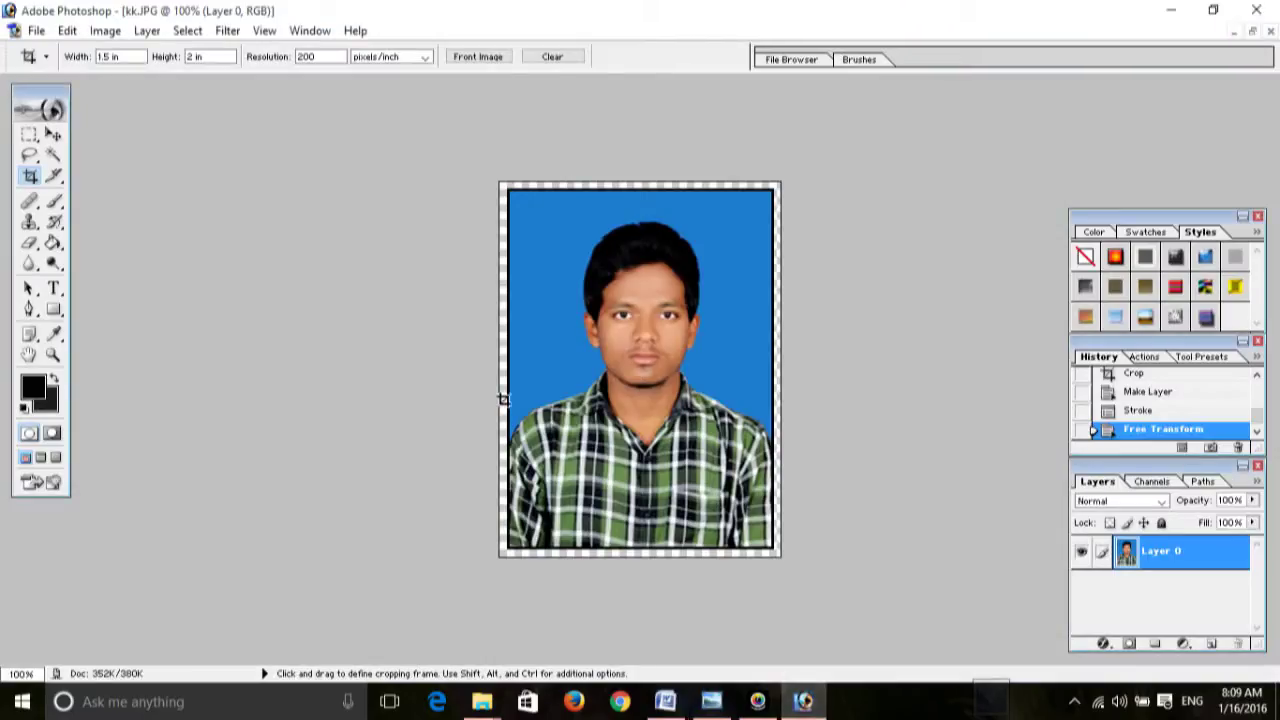
- Start a new document, entering width 12000 and height 800, and dismiss the range error
left_click(36, 30)
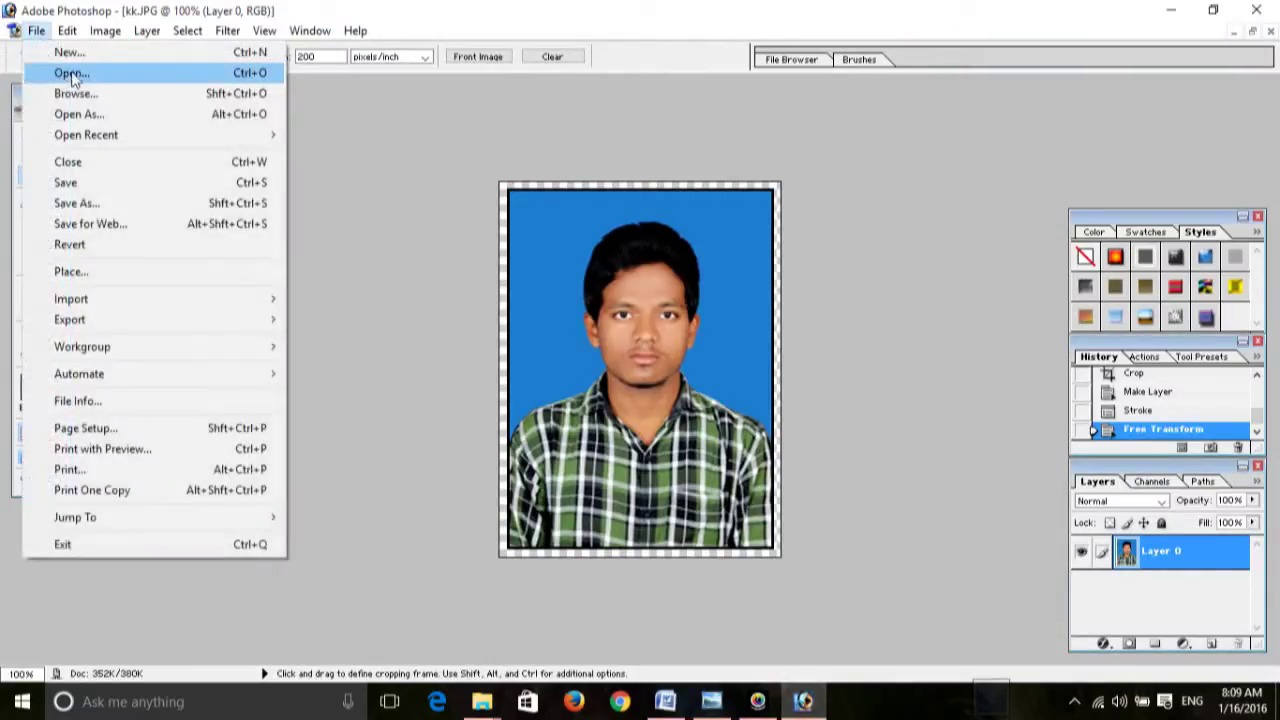
left_click(120, 52)
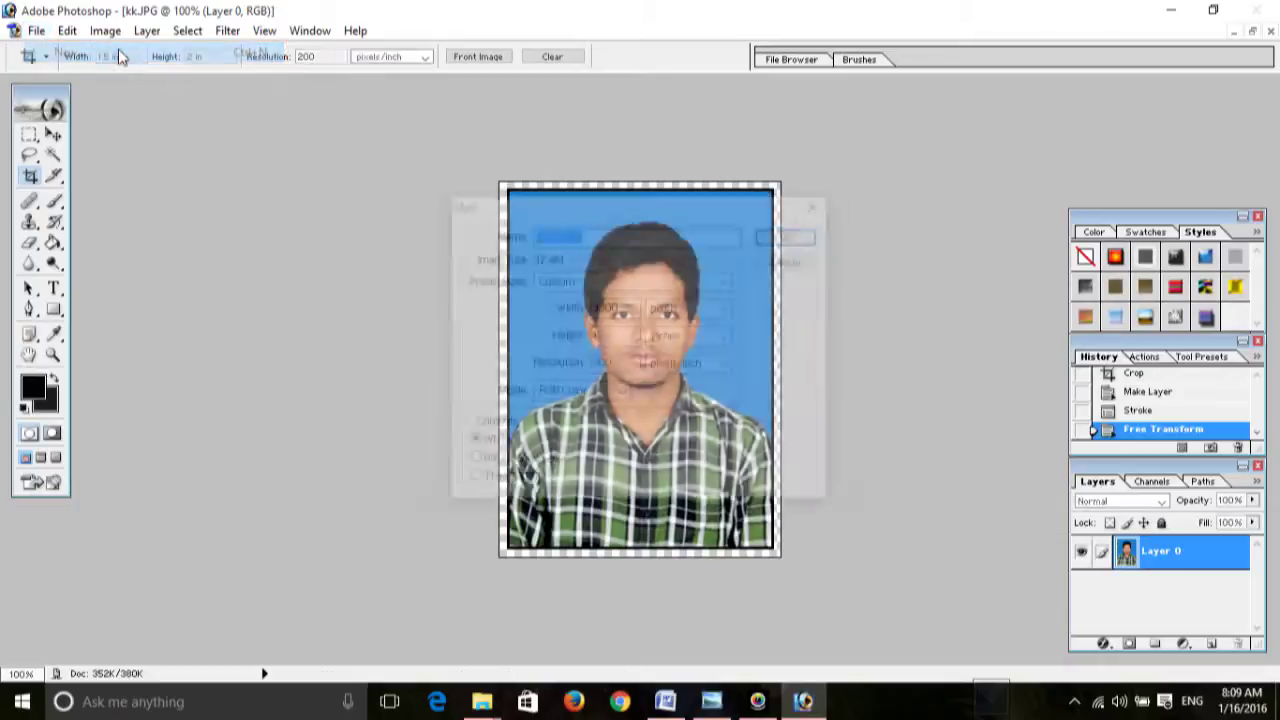
left_click(628, 307)
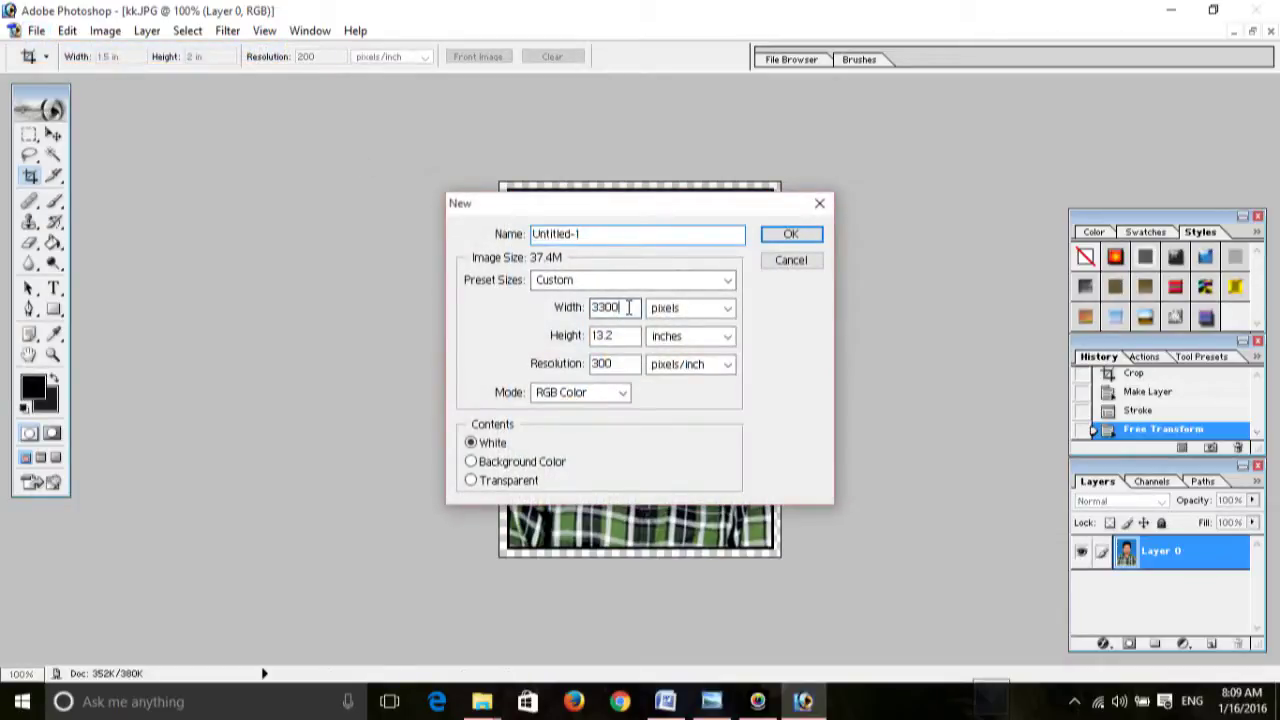
key("BackSpace")
key("BackSpace")
key("BackSpace")
key("BackSpace")
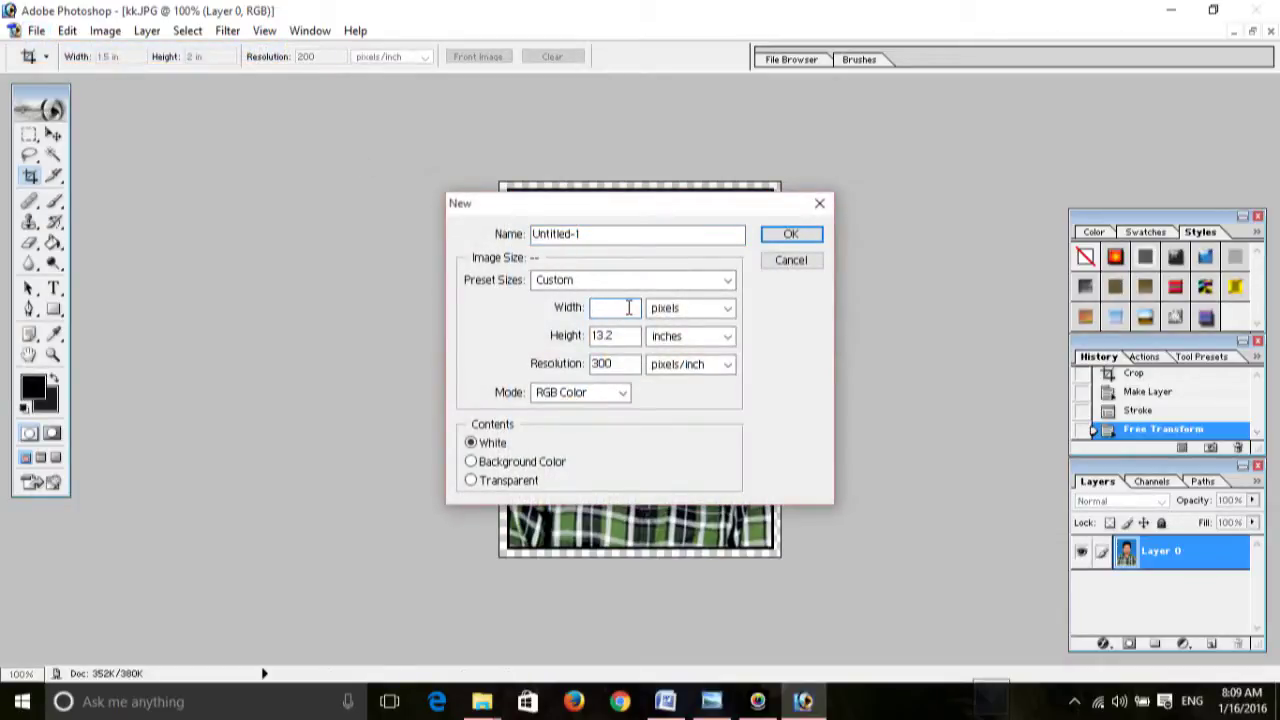
type("12000")
key("Tab")
key("Tab")
type("800")
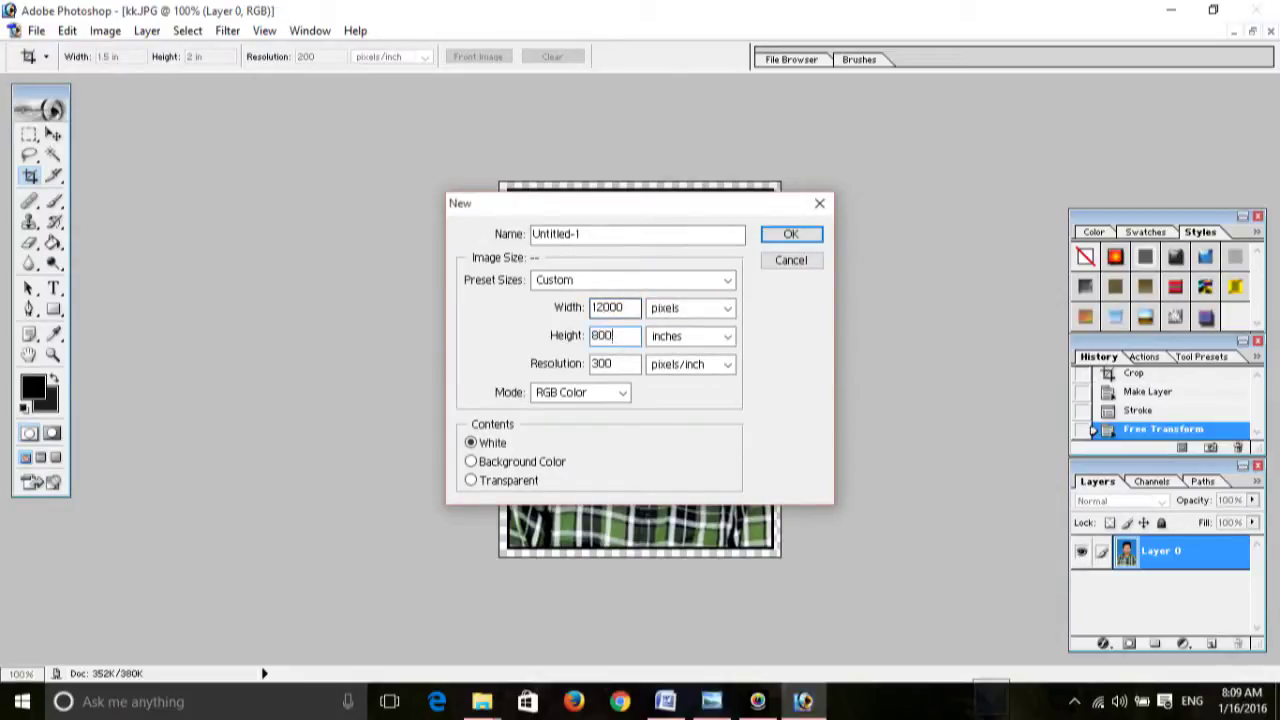
key("shift+Tab")
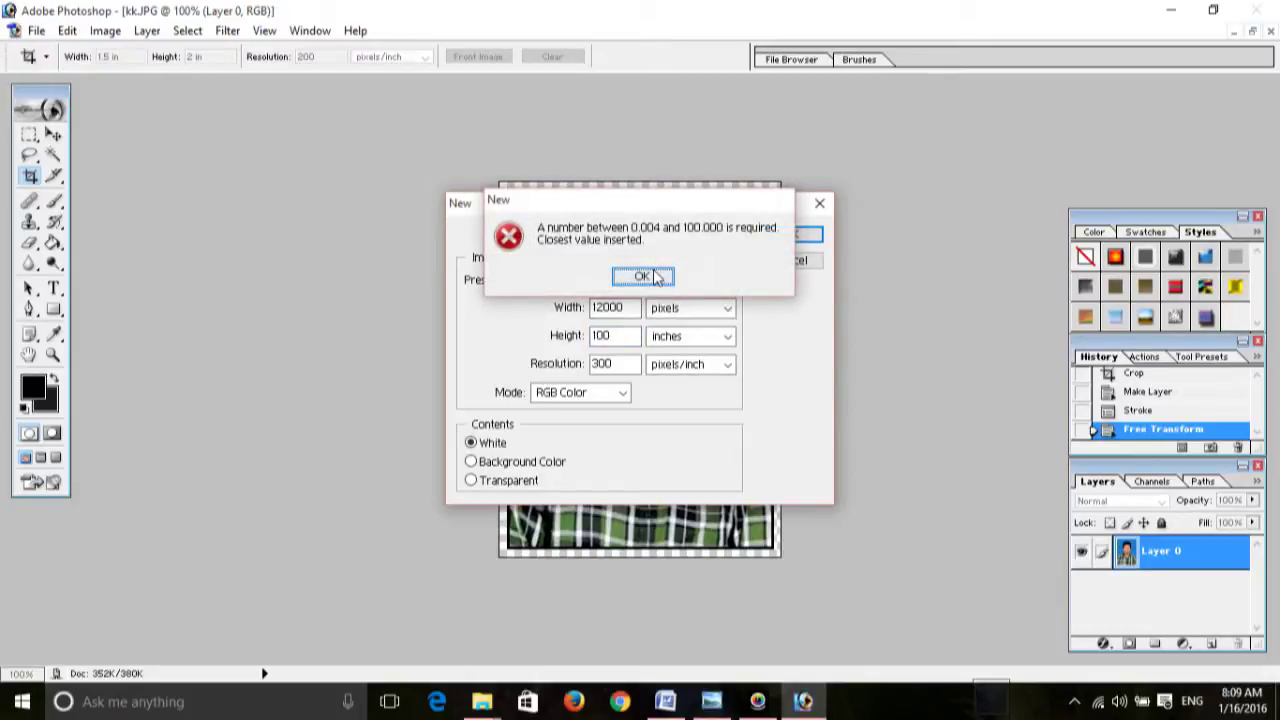
left_click(651, 274)
- Correct the width to 1200, set height to 800 pixels and resolution to 200
left_click(632, 307)
key("BackSpace")
key("Tab")
key("Tab")
type("800")
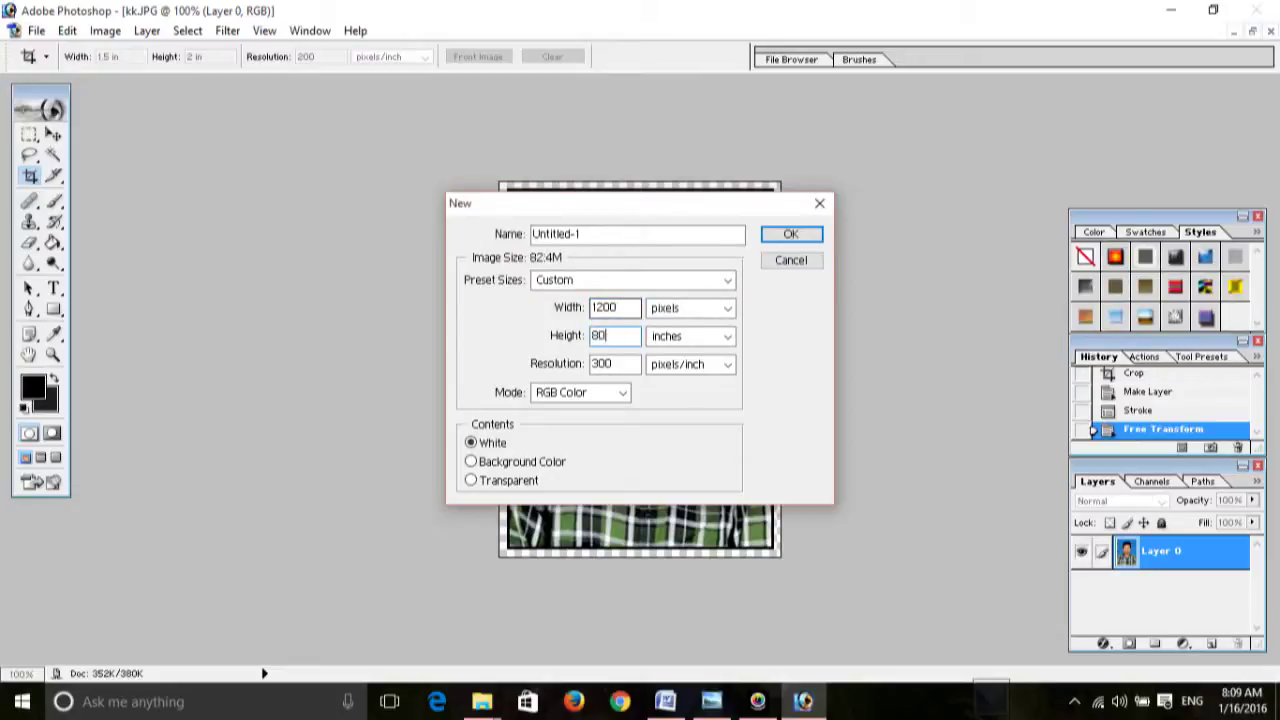
key("Tab")
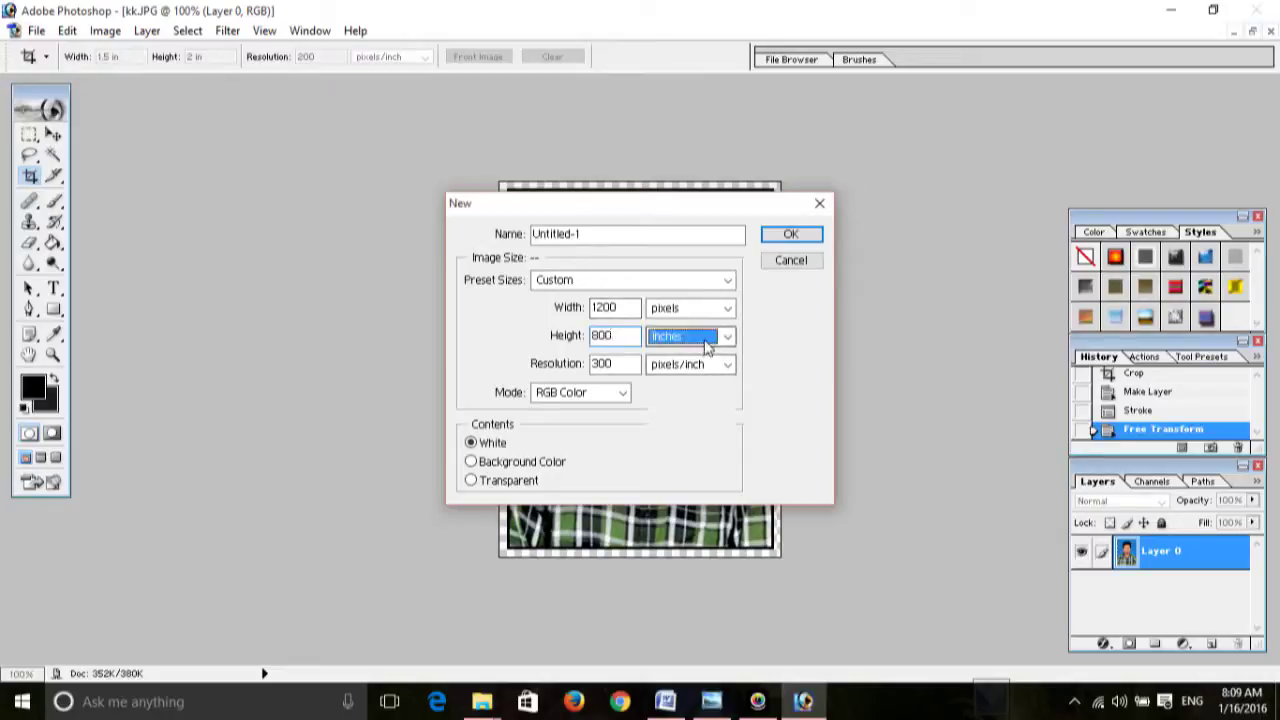
left_click(706, 338)
left_click(684, 358)
left_click(625, 366)
key("BackSpace")
key("BackSpace")
key("BackSpace")
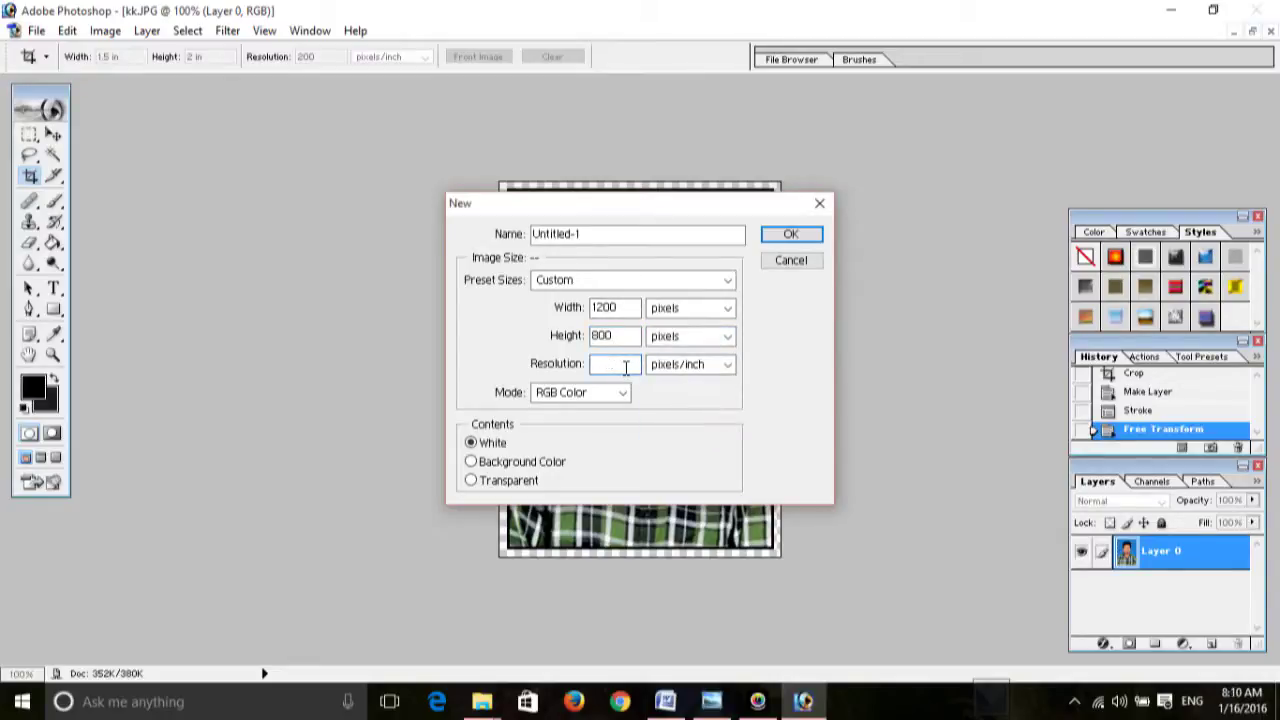
type("200")
- Create the blank Untitled-1 document, maximize its window, and return to Word
left_click(791, 236)
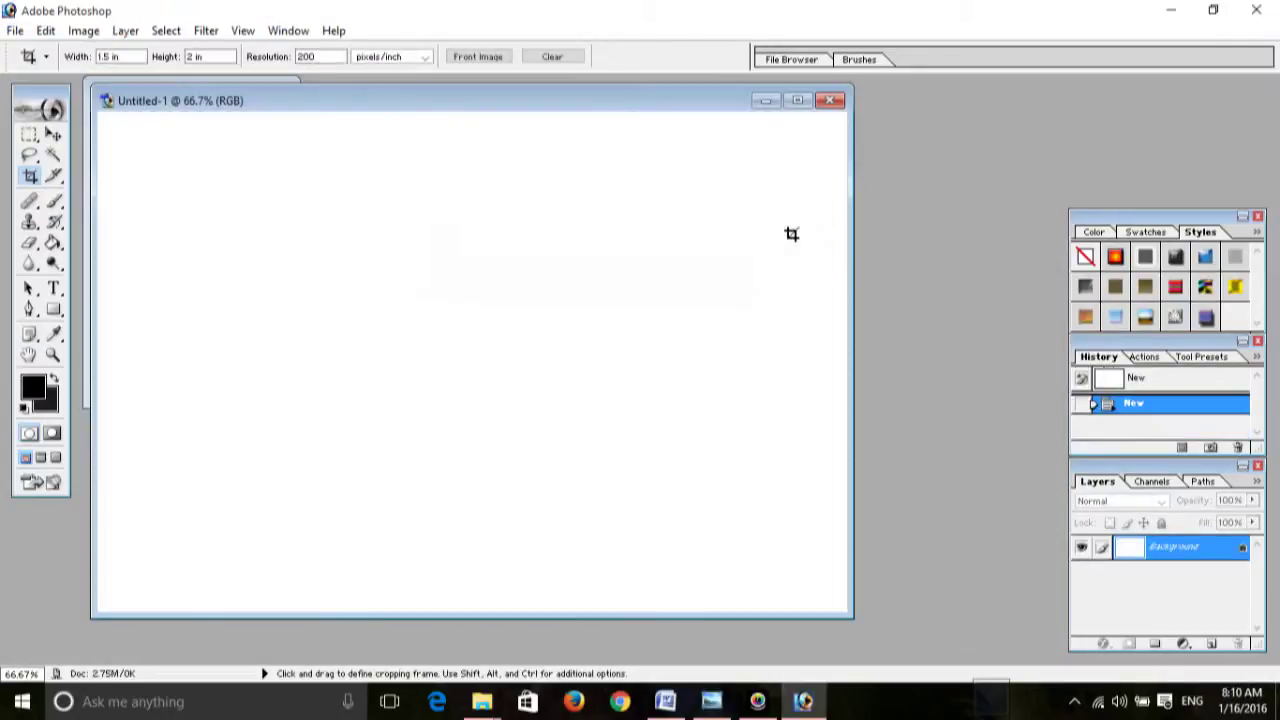
left_click(797, 101)
left_click(665, 701)
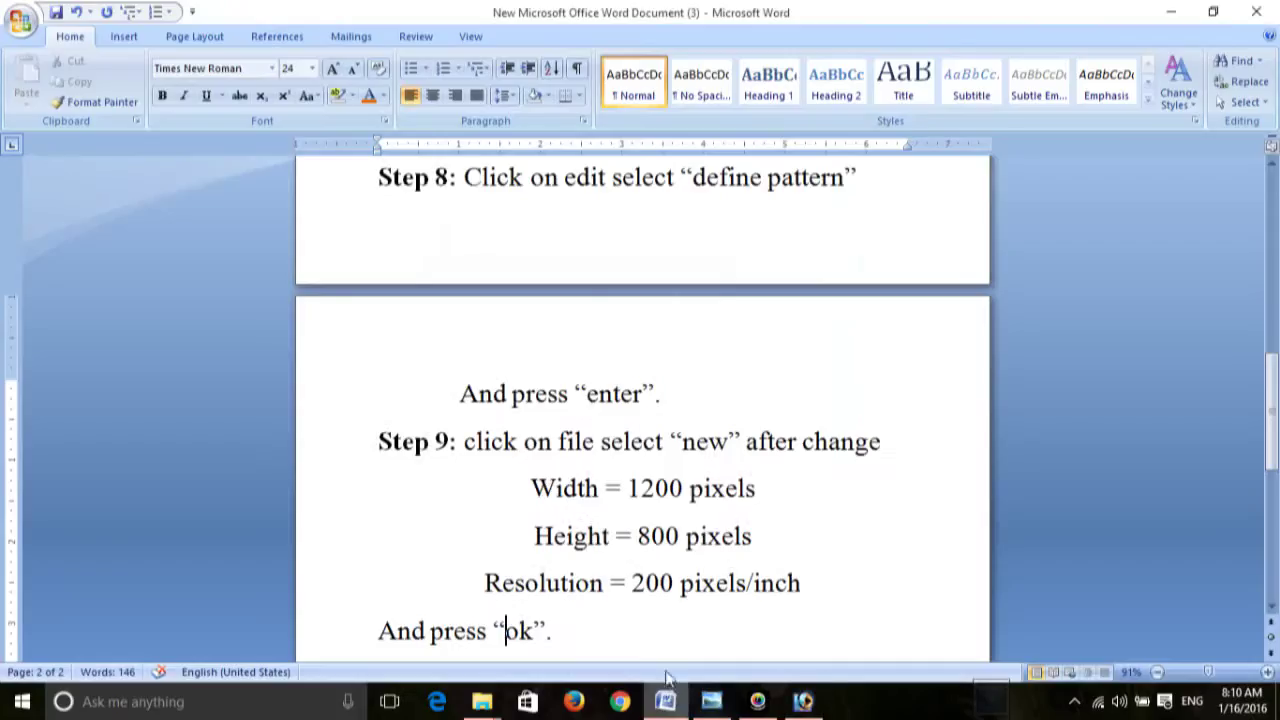
- Scroll to Word's Step 10 on filling the new document with the photo pattern
scroll(578, 593, "down", 3)
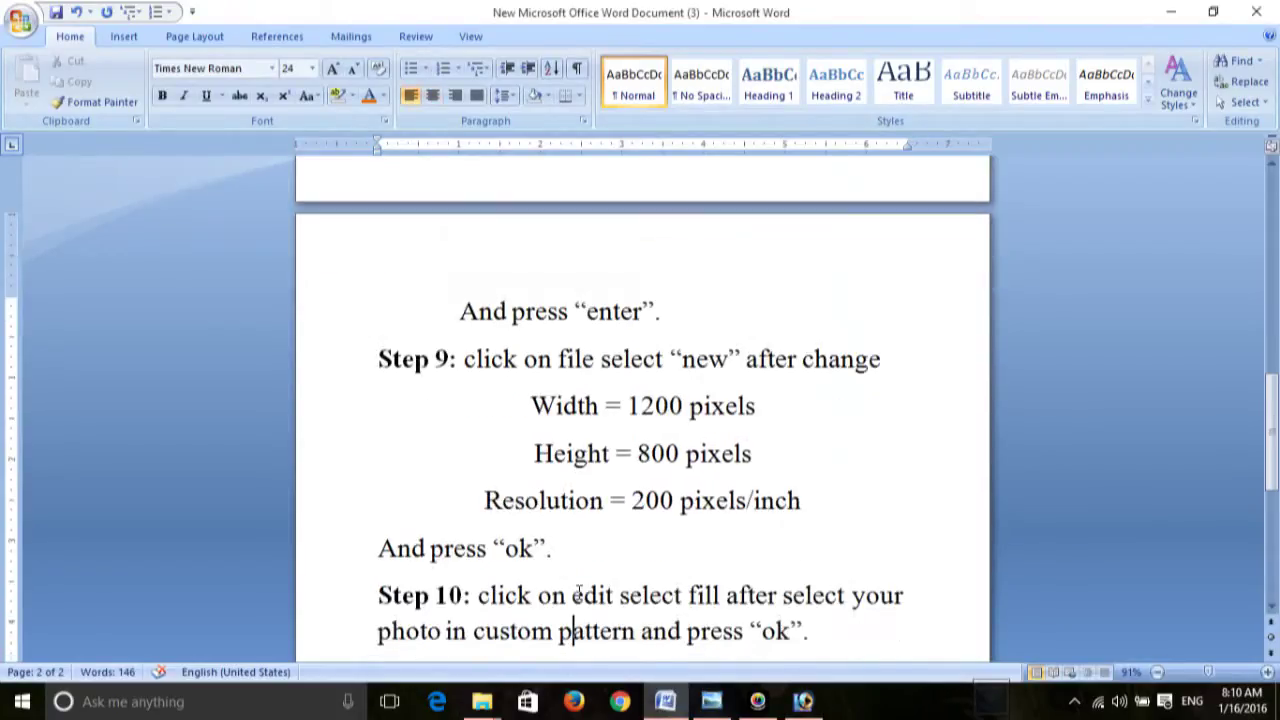
left_click(574, 628)
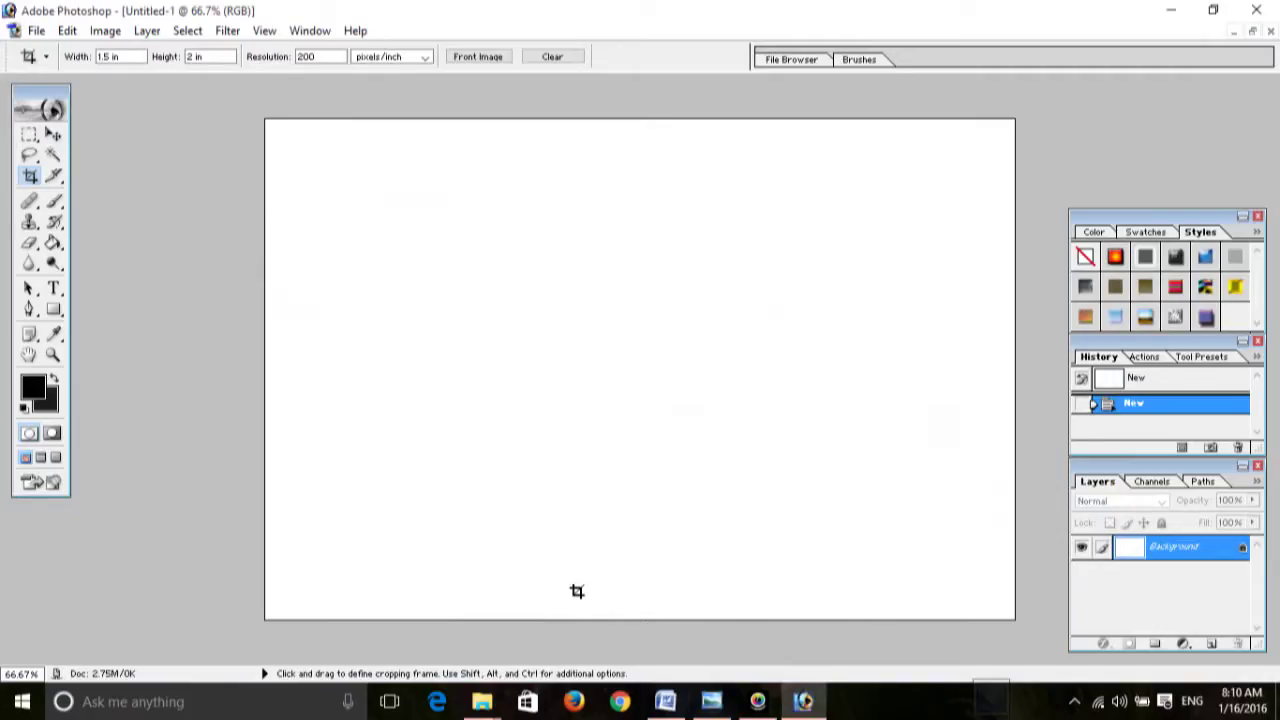
- Fill Untitled-1 with the kk.JPG custom pattern, tiling eight bordered portraits
left_click(67, 30)
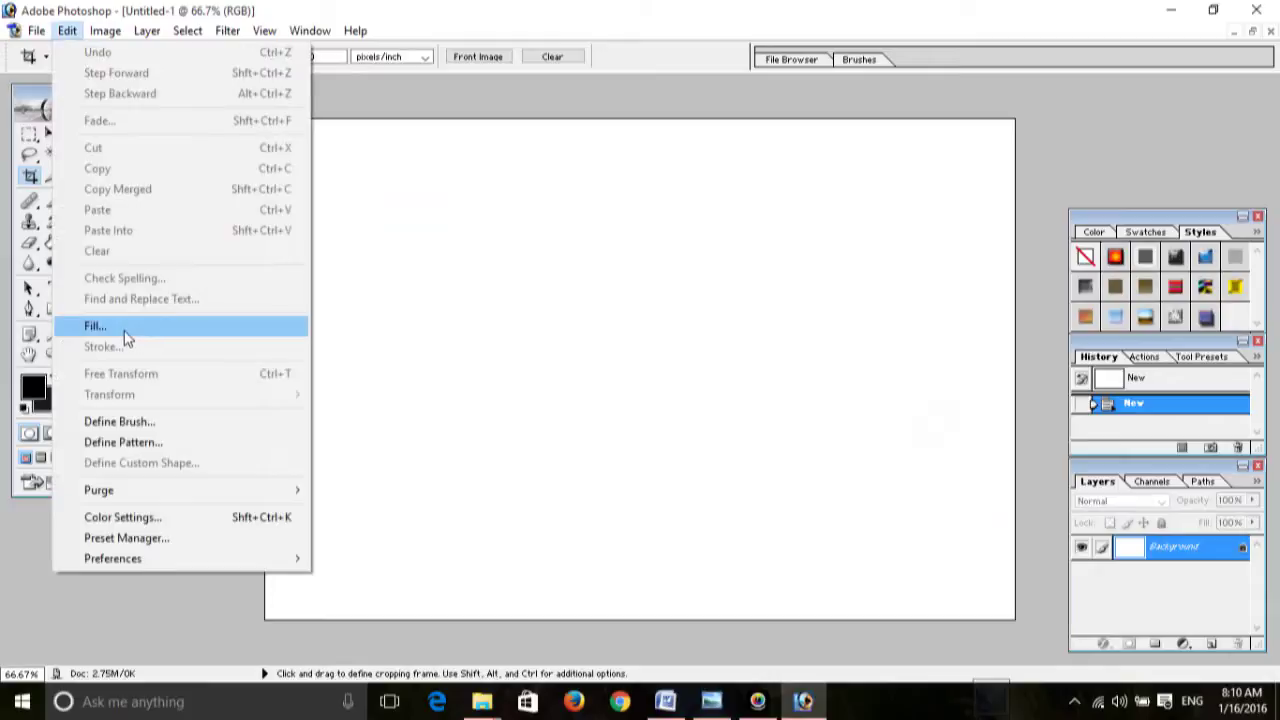
left_click(124, 327)
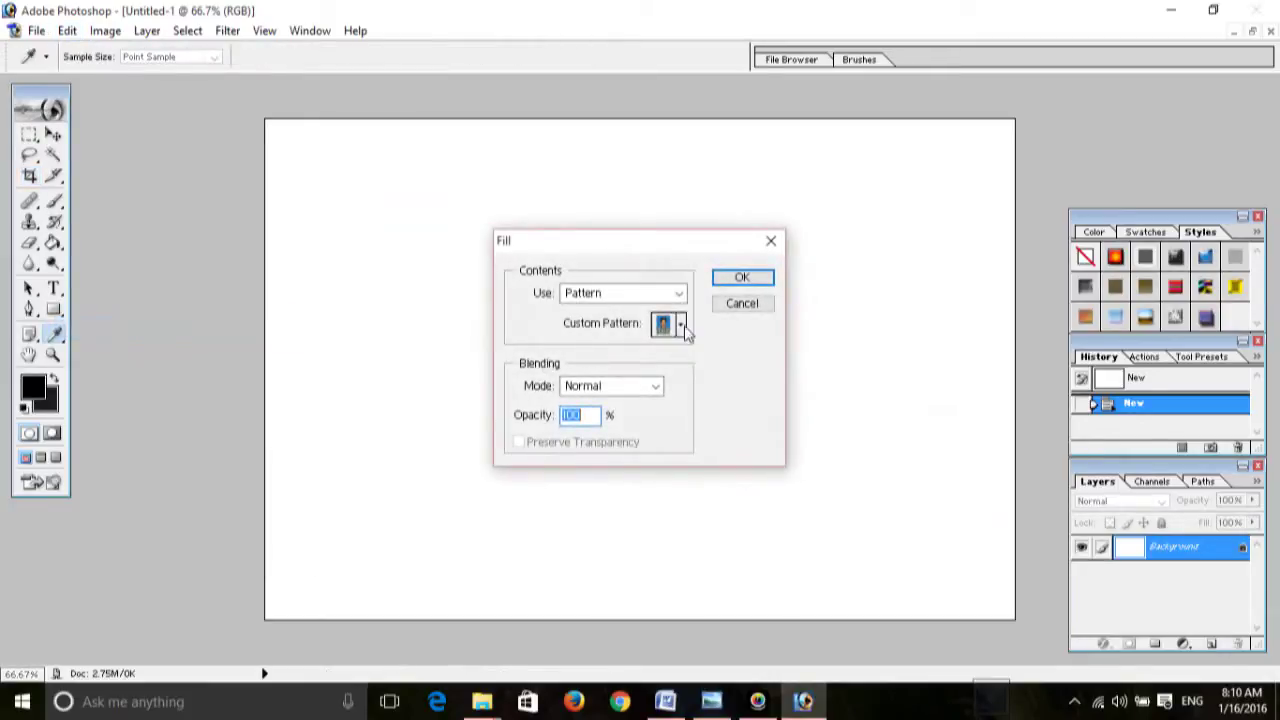
left_click(681, 326)
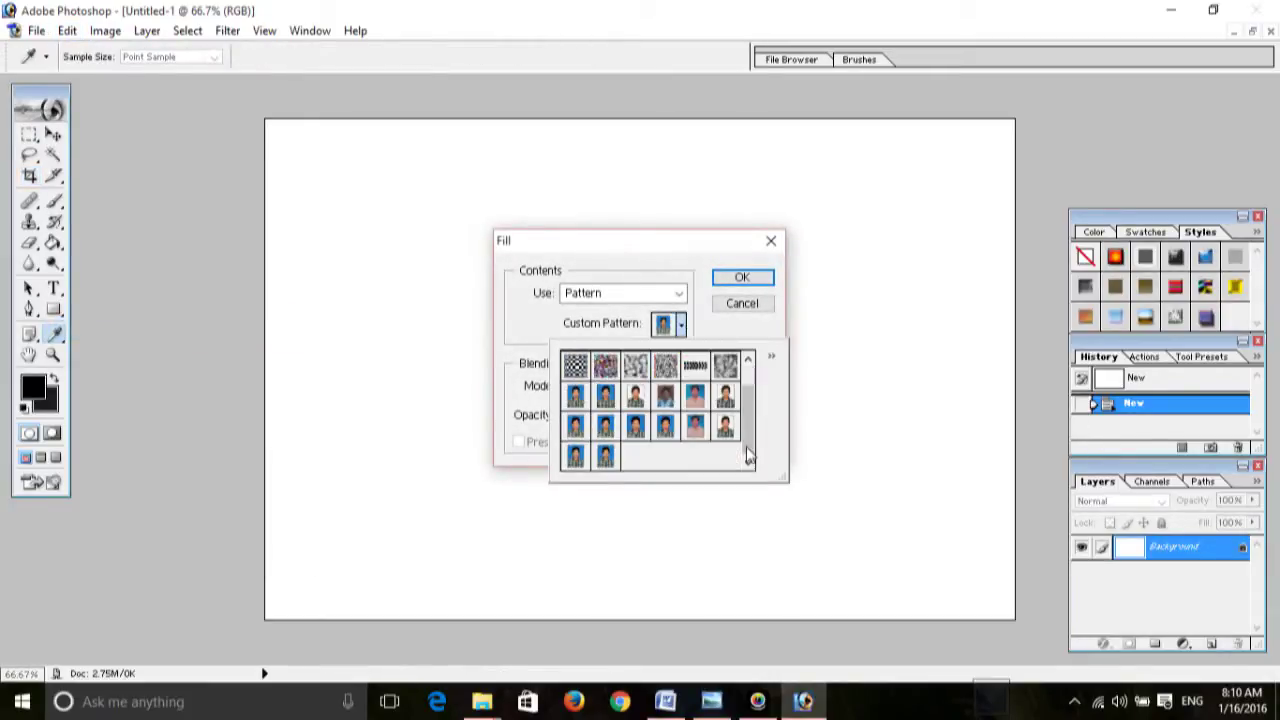
left_click(605, 456)
left_click(757, 279)
key("c")
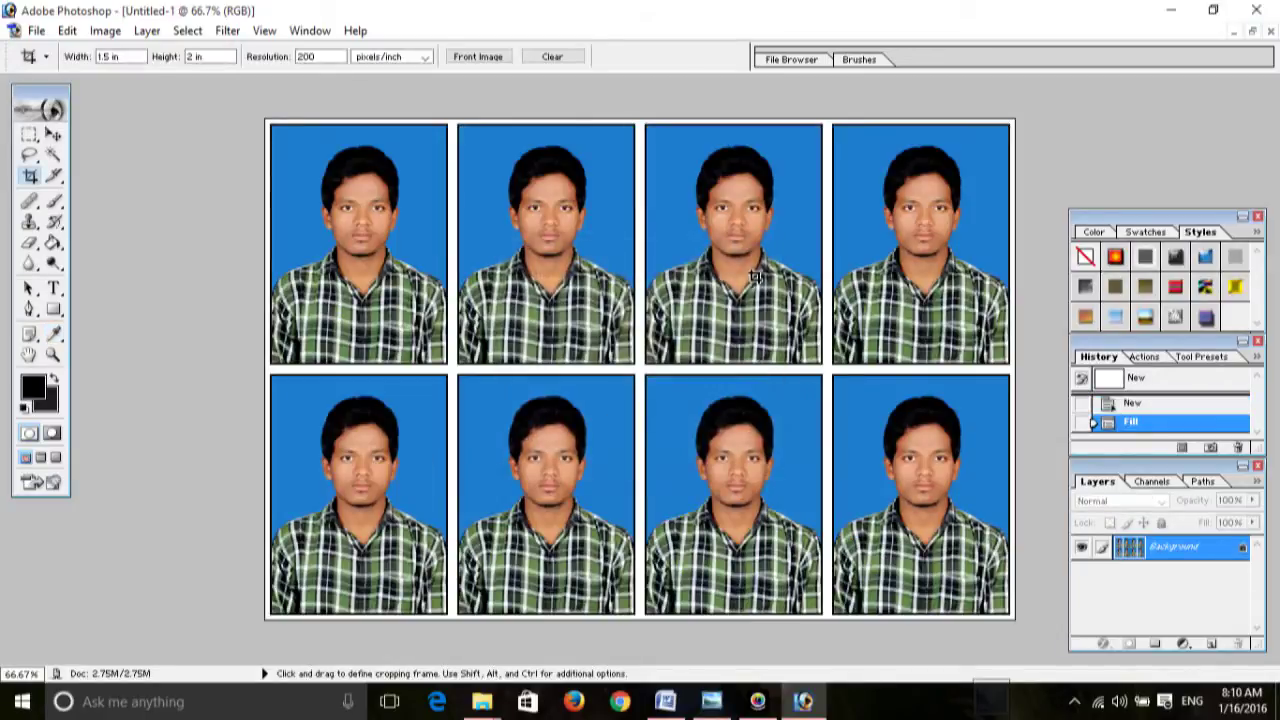